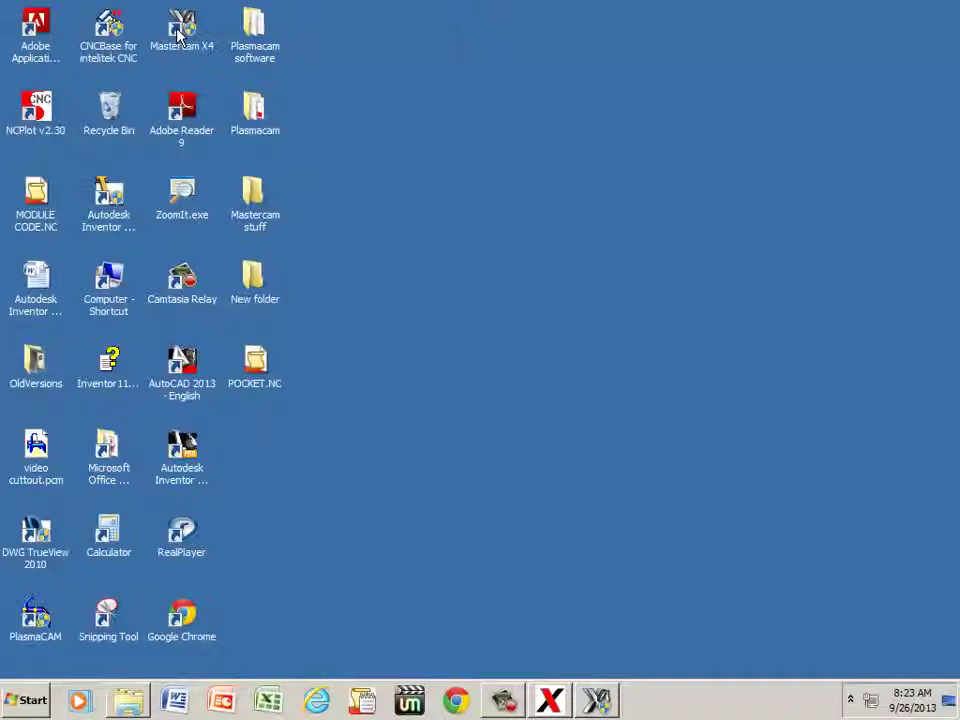
# Switch to Mastercam X4 and choose the INTELITEK 3X MILL X4 mill as the machine type.
pyautogui.click(597, 700)
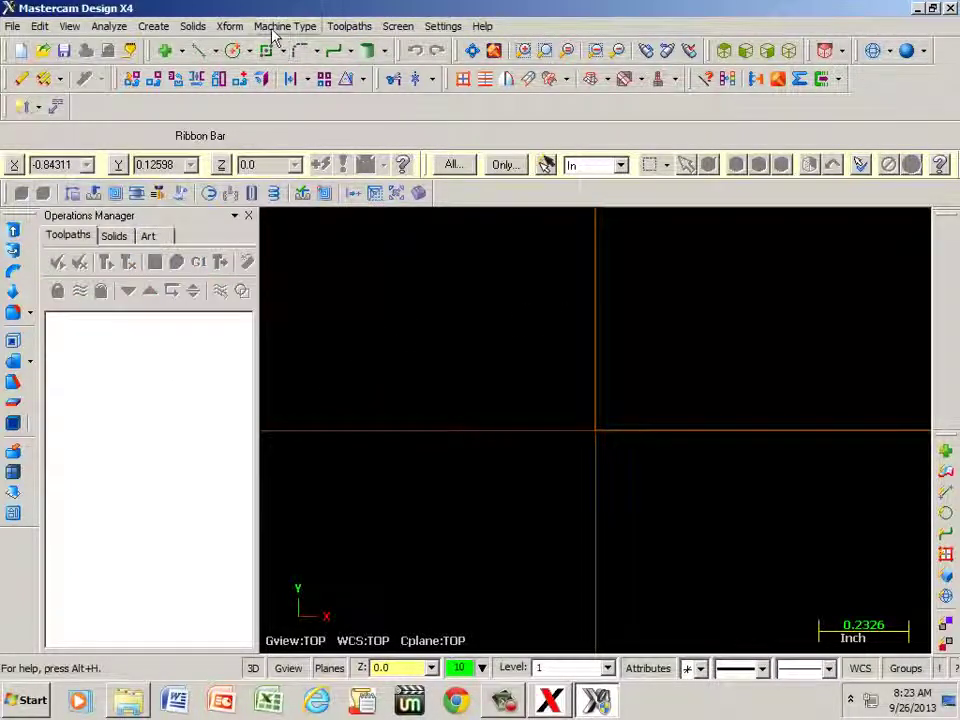
pyautogui.click(272, 30)
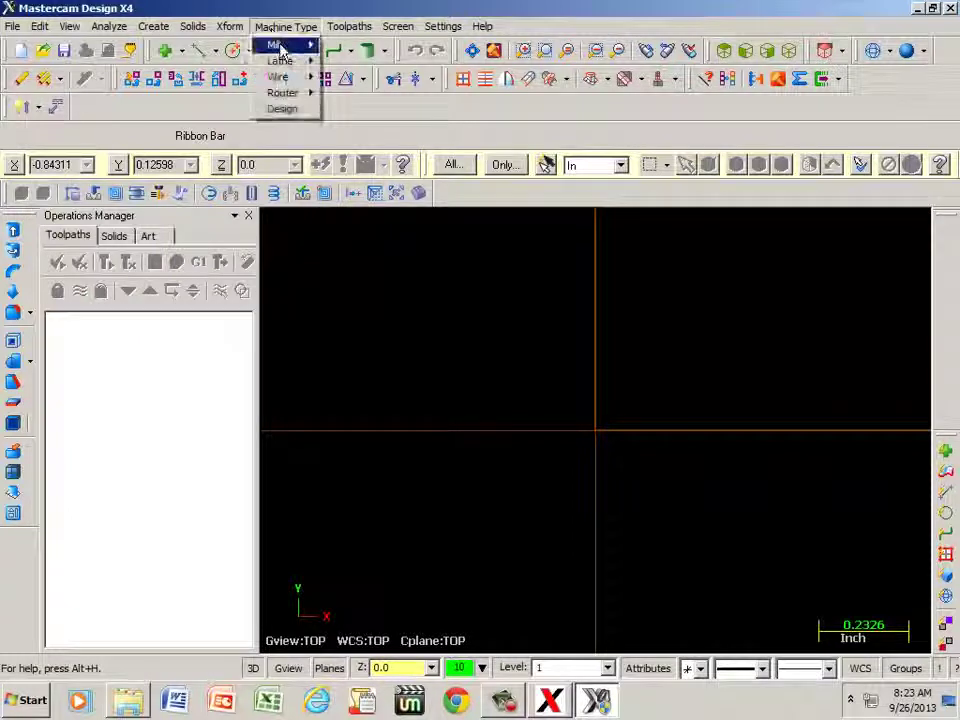
pyautogui.moveTo(281, 48)
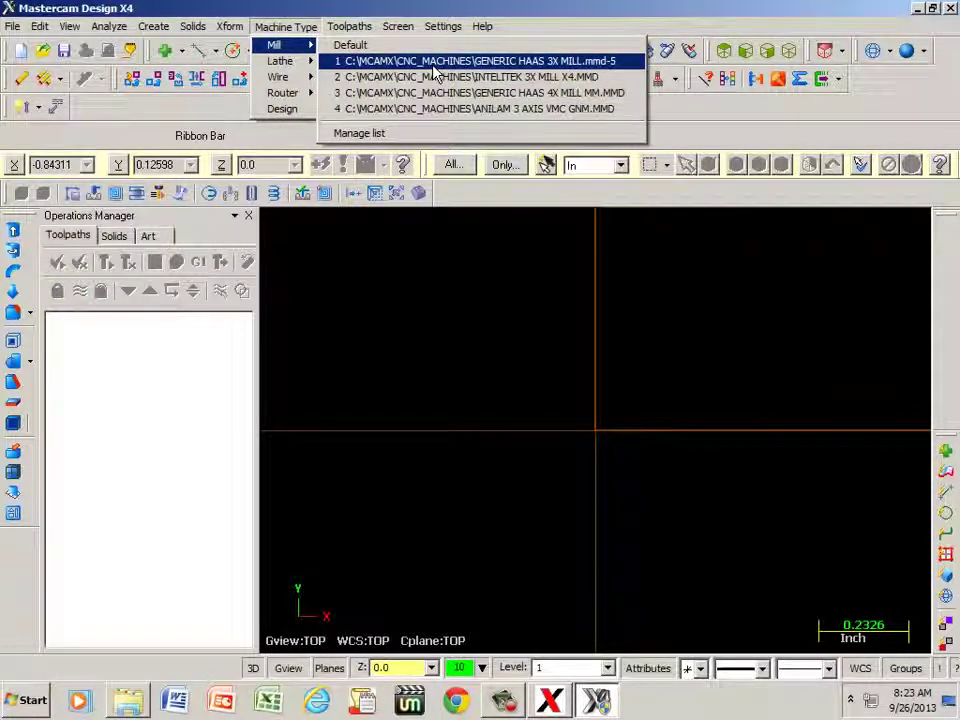
pyautogui.click(508, 78)
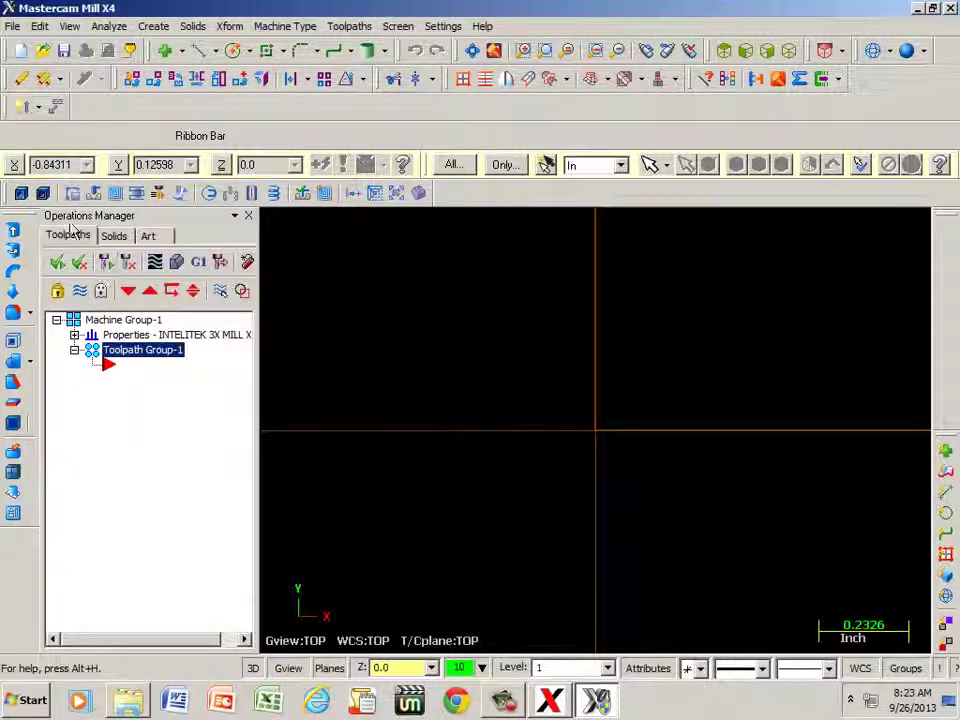
# In the machine group's stock setup, set the rectangular stock size to X 5.0, Y 5.0 and Z 1.0.
pyautogui.click(74, 335)
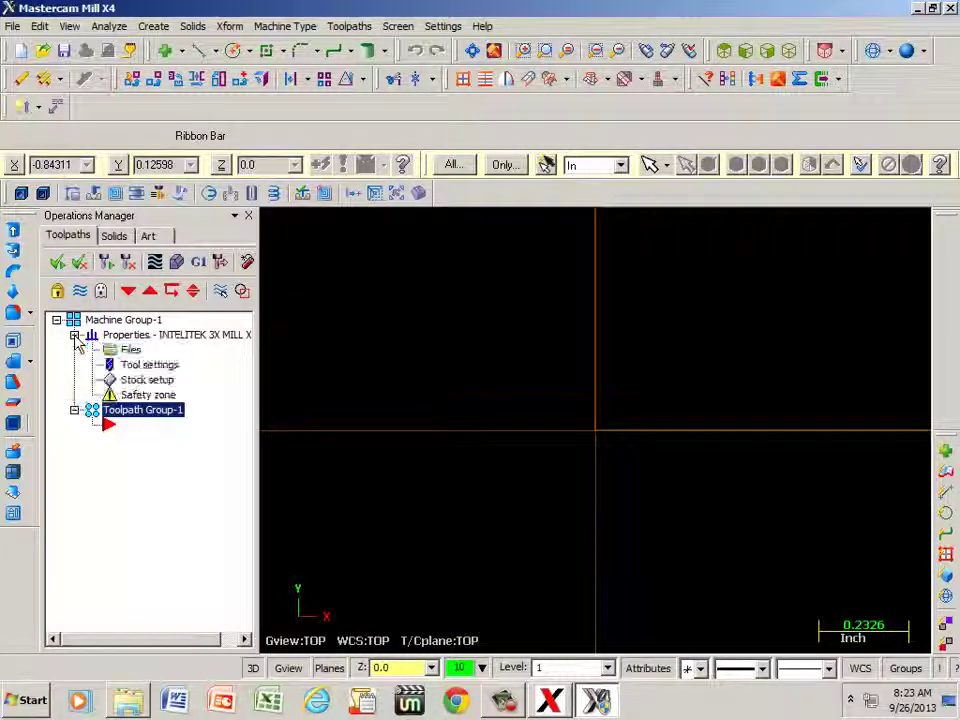
pyautogui.doubleClick(145, 381)
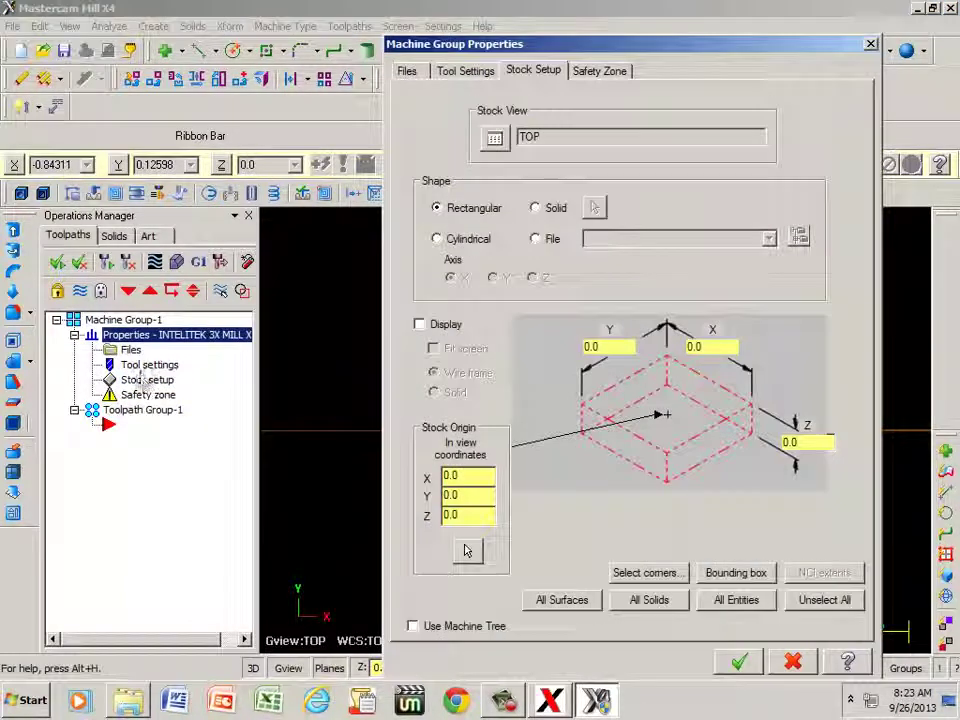
pyautogui.moveTo(617, 346); pyautogui.dragTo(568, 343)
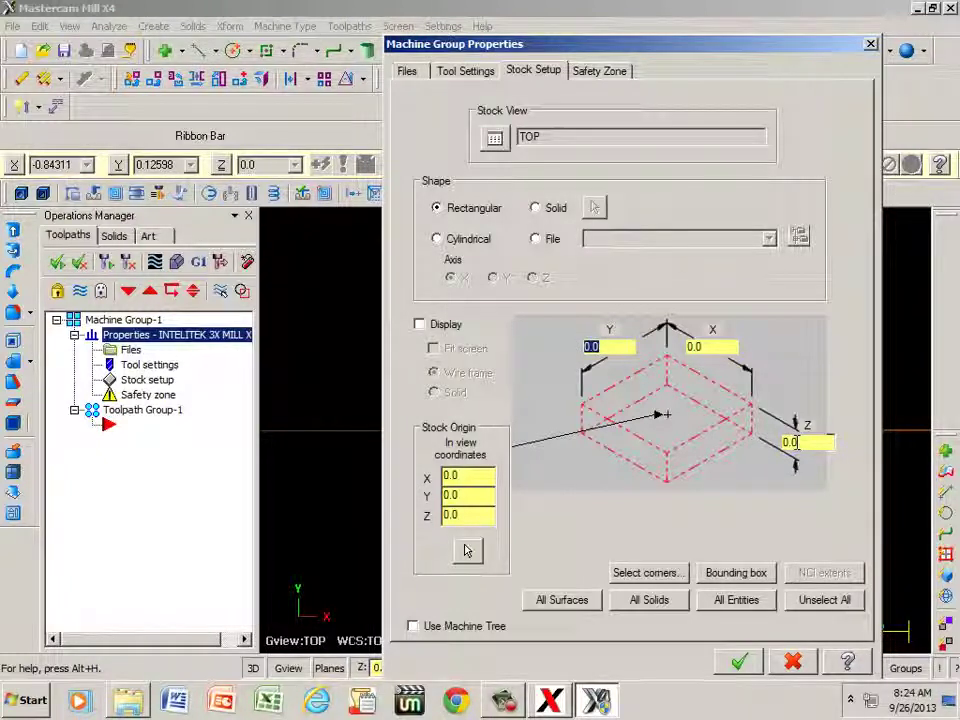
pyautogui.write('5')
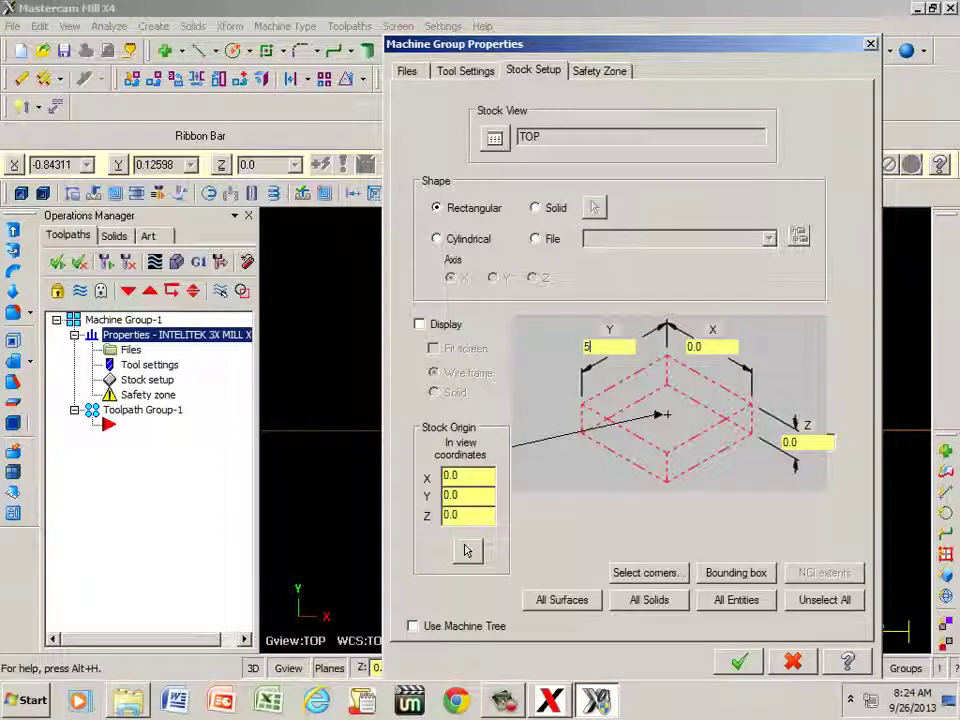
pyautogui.press('Tab')
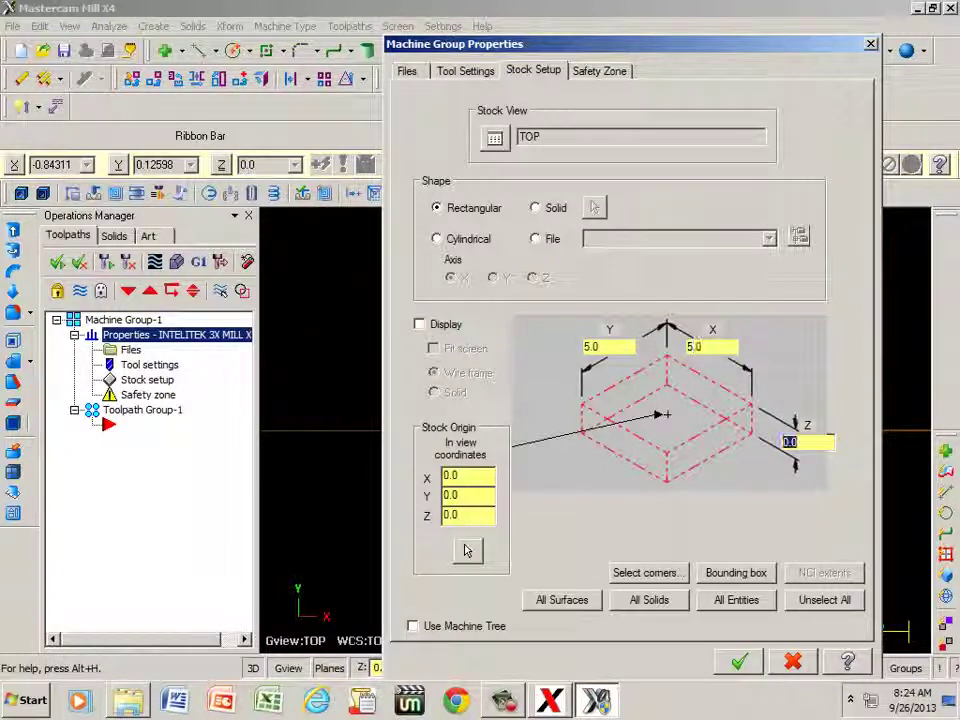
pyautogui.press('Tab')
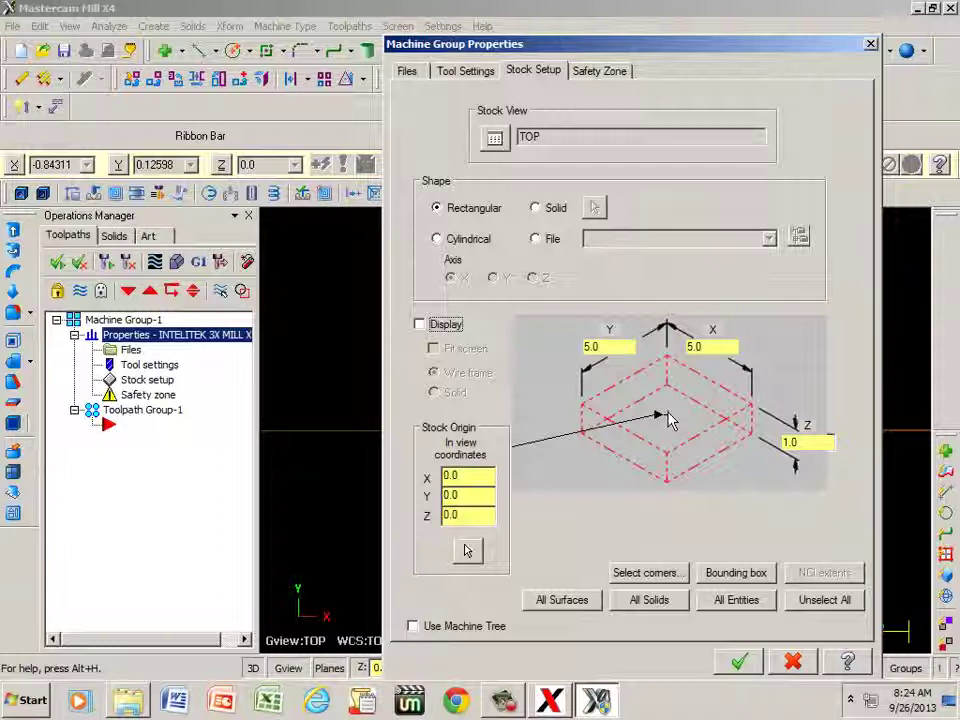
# Place the stock origin at the top face's lower-left corner, enable the wireframe stock display and accept the stock setup.
pyautogui.click(583, 411)
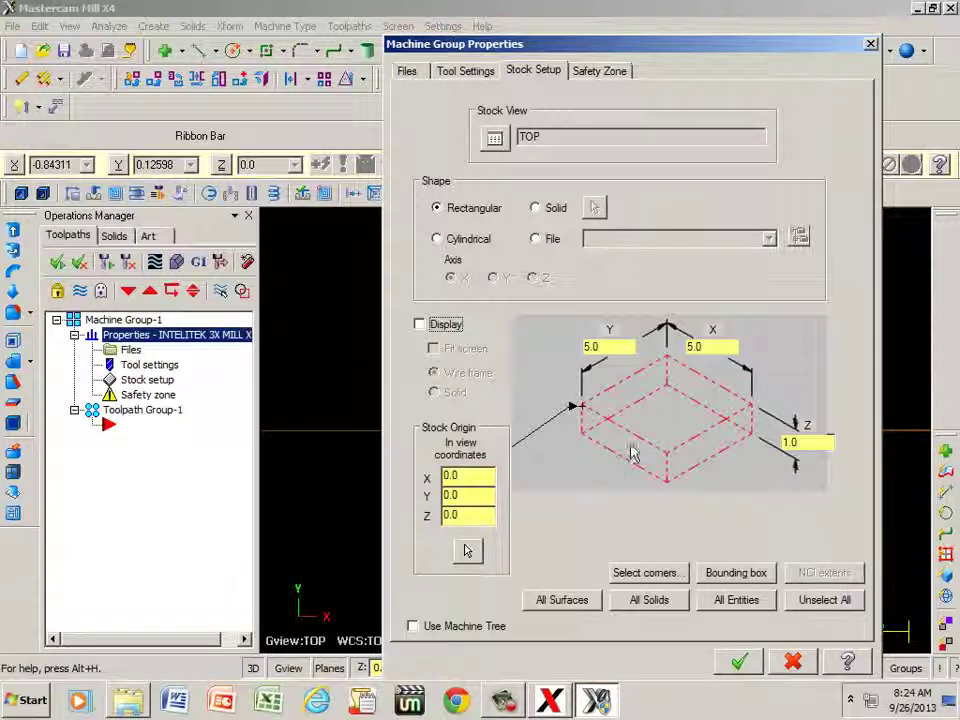
pyautogui.click(419, 325)
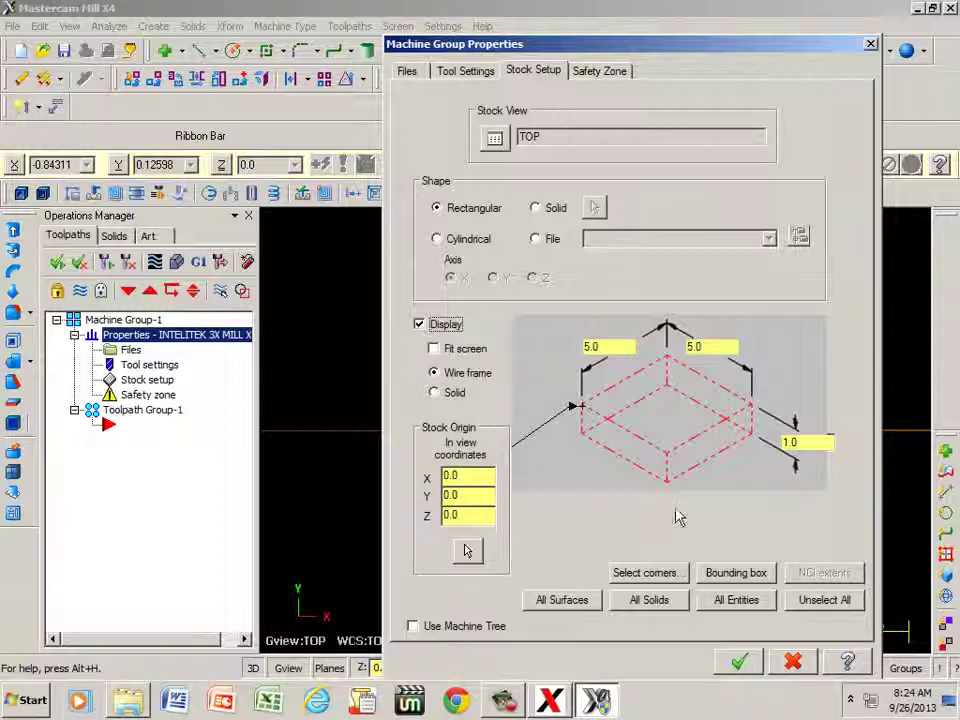
pyautogui.click(741, 663)
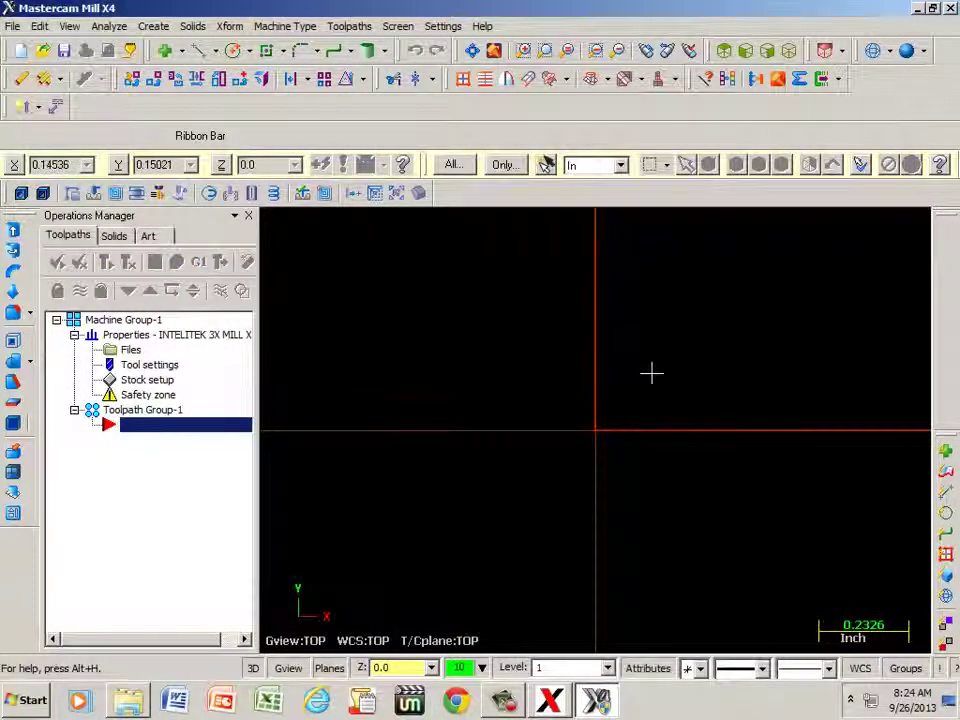
pyautogui.scroll(-8, 651, 373)
pyautogui.scroll(-8, 654, 371)
pyautogui.scroll(5, 755, 272)
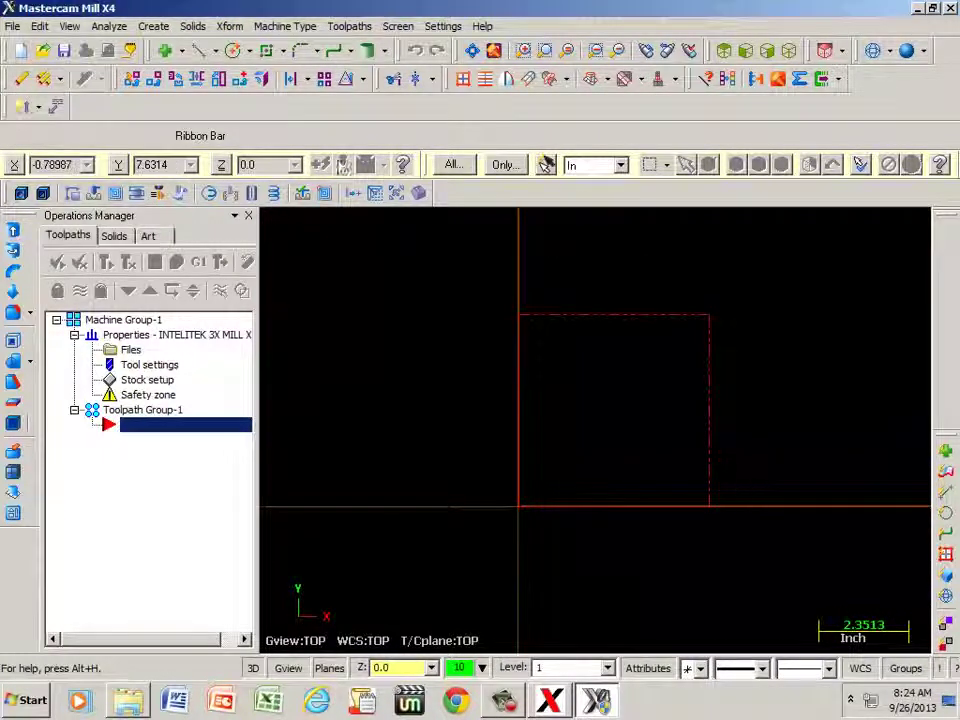
# Sketch a rectangle from the origin over the stock outline, about 5.28 in wide and 5.48 in high.
pyautogui.click(155, 30)
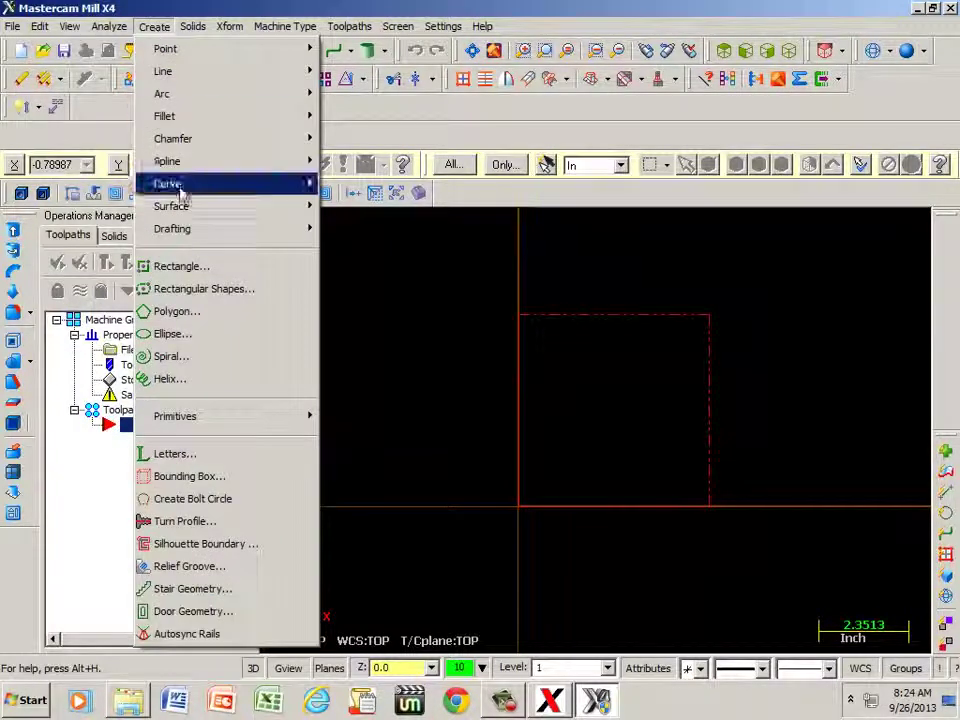
pyautogui.click(180, 267)
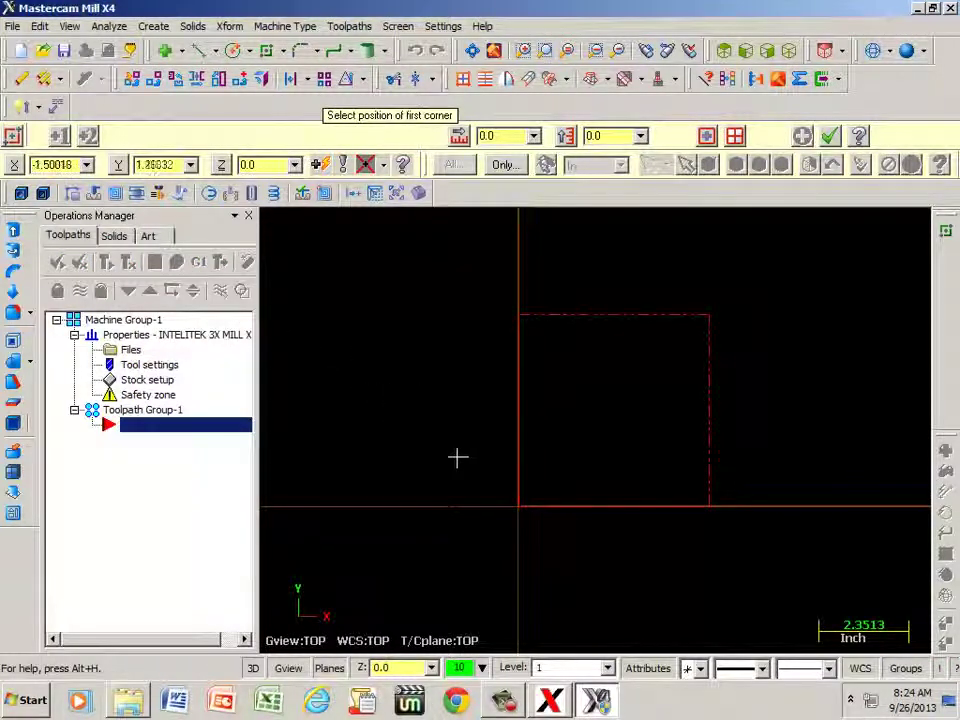
pyautogui.click(518, 508)
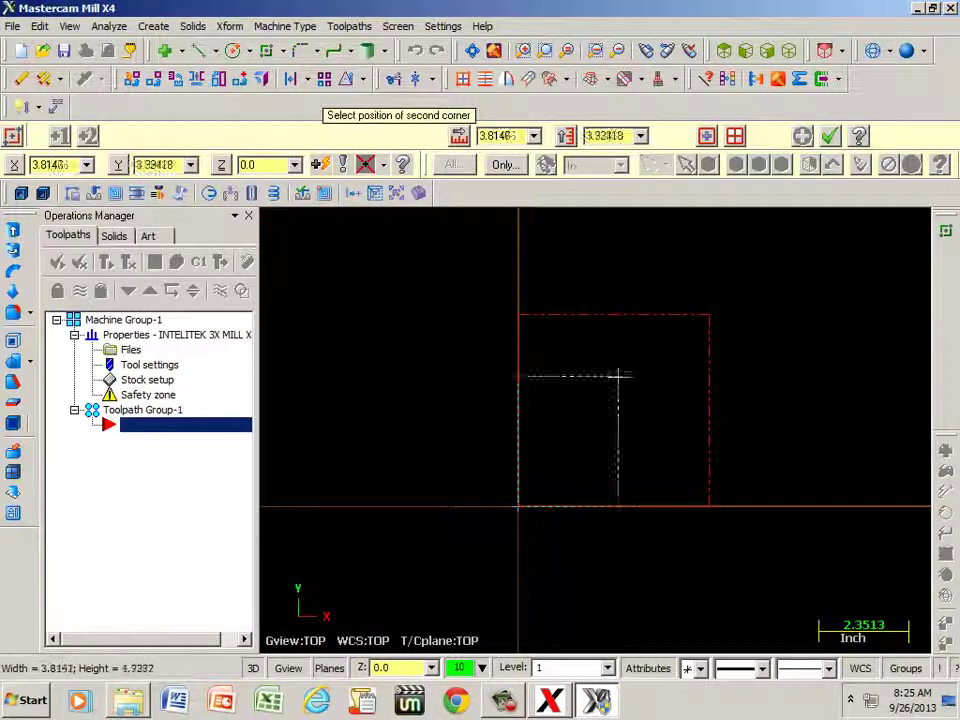
pyautogui.click(720, 296)
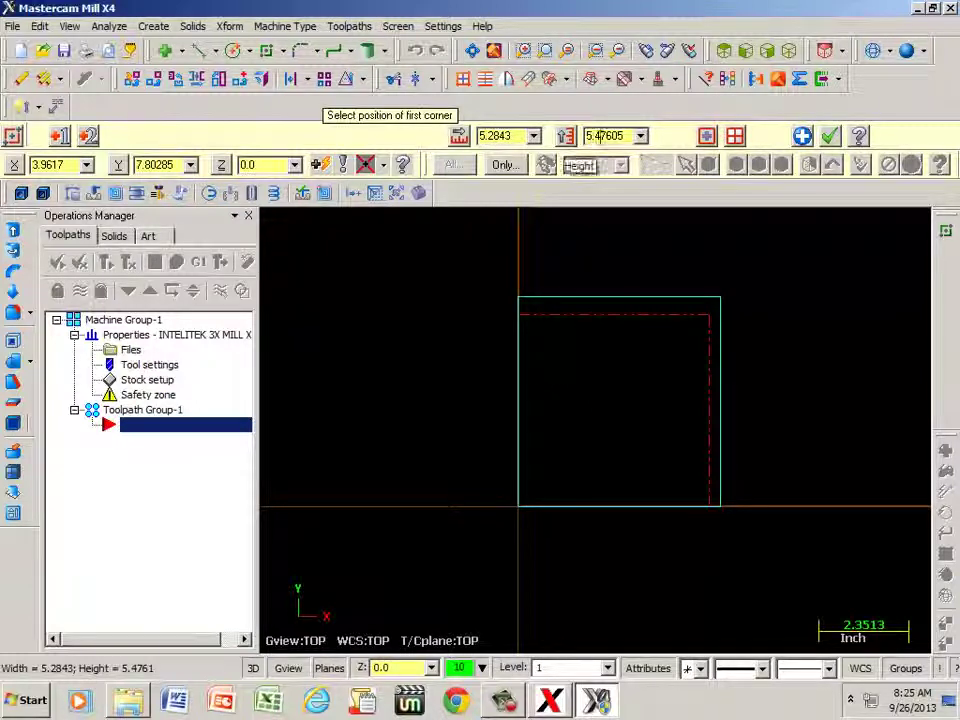
# Set the rectangle's width and height to 5 in and finish the rectangle.
pyautogui.doubleClick(516, 135)
pyautogui.write('5')
pyautogui.press('Tab')
pyautogui.write('5')
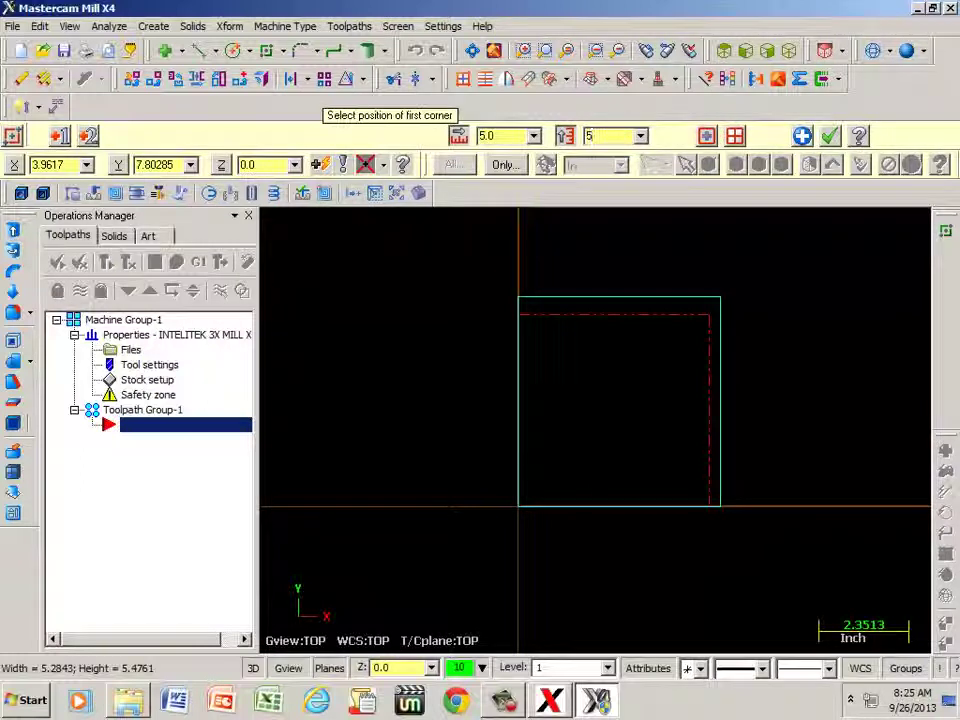
pyautogui.click(803, 136)
pyautogui.click(829, 136)
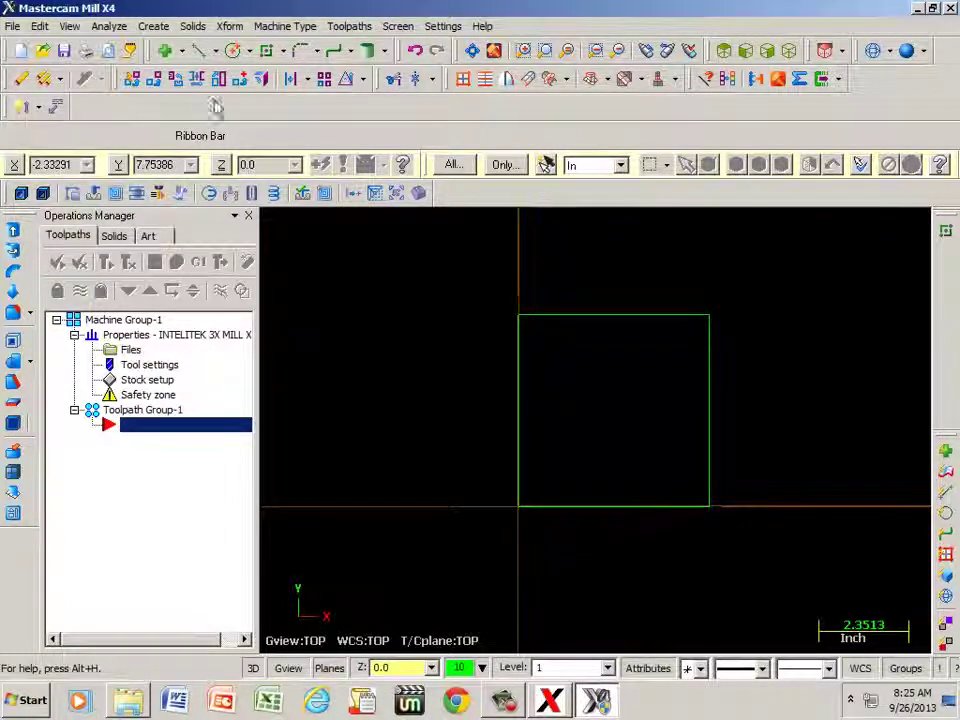
# Create a parallel line inside the square from its top edge, with the offset distance locked at 0.75.
pyautogui.click(152, 26)
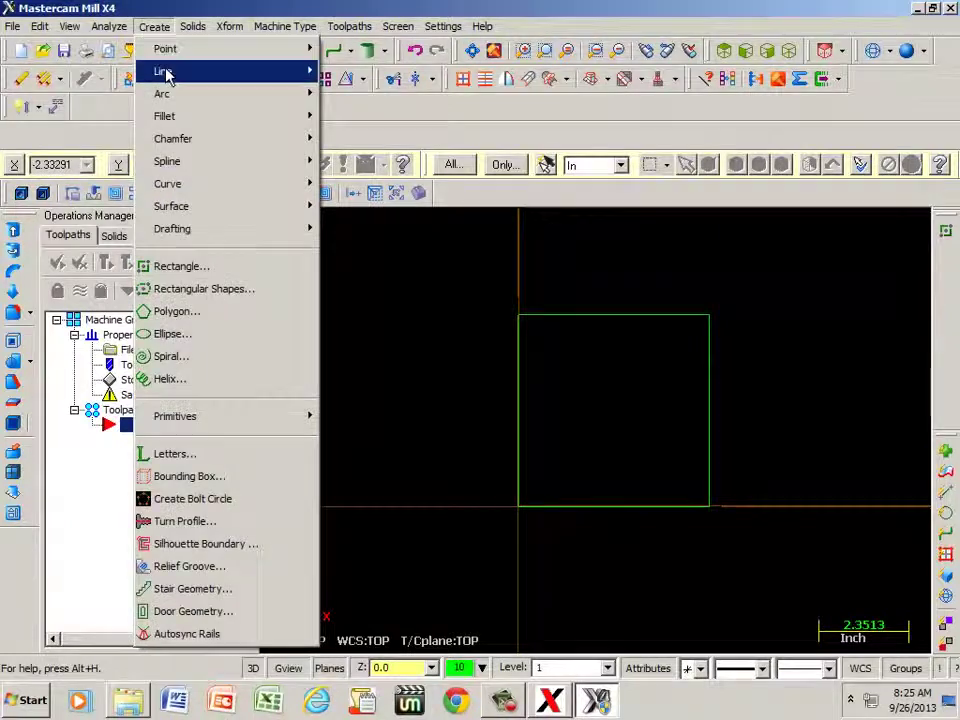
pyautogui.moveTo(170, 75)
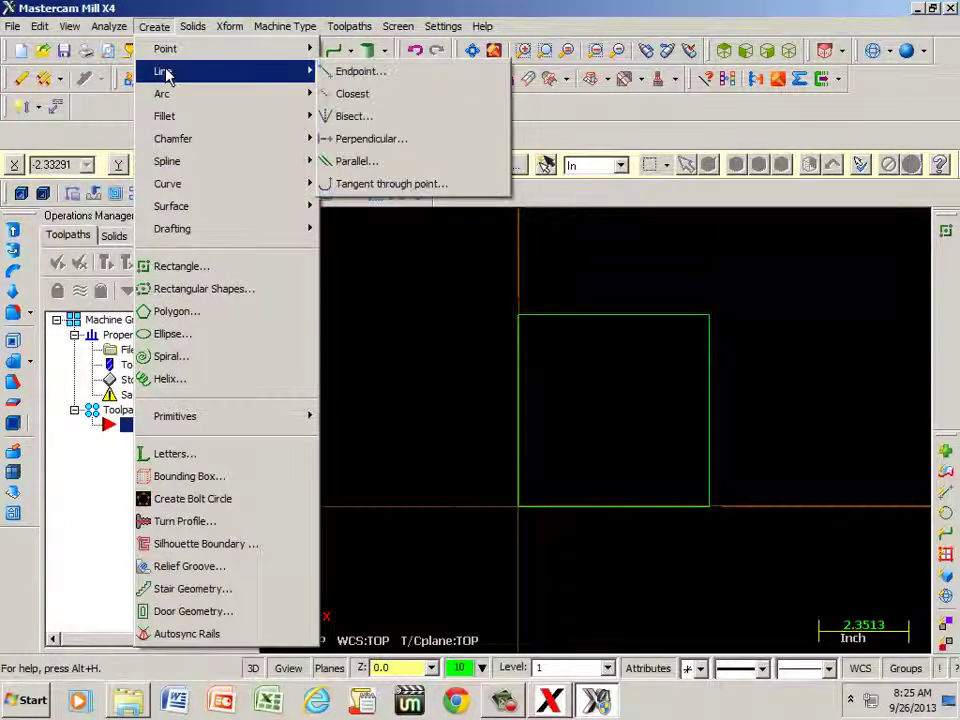
pyautogui.click(383, 163)
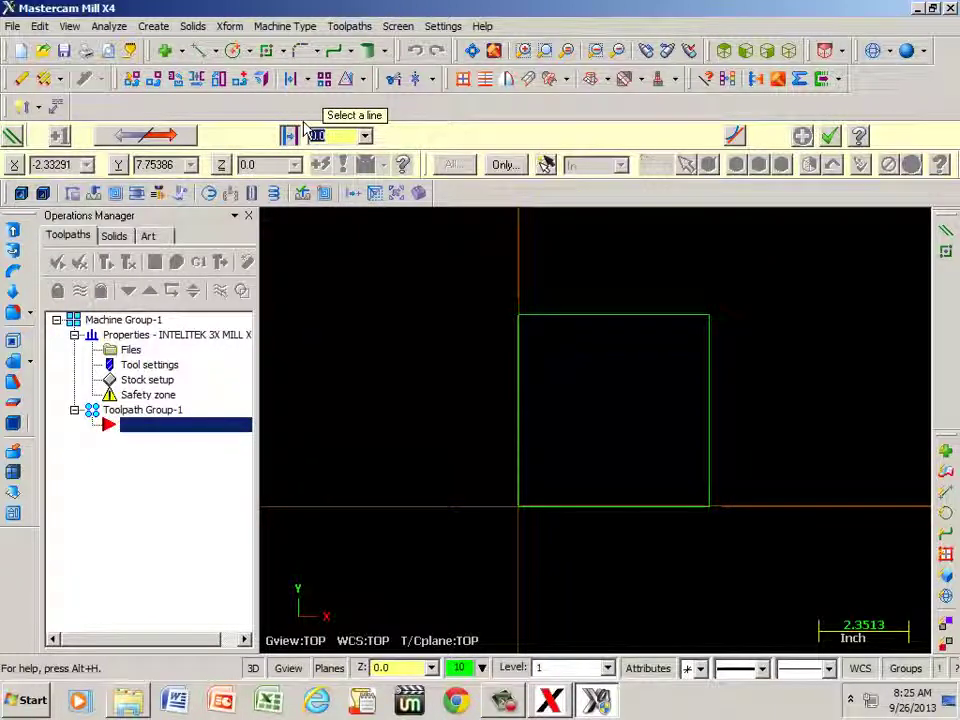
pyautogui.press('BackSpace')
pyautogui.write('.75')
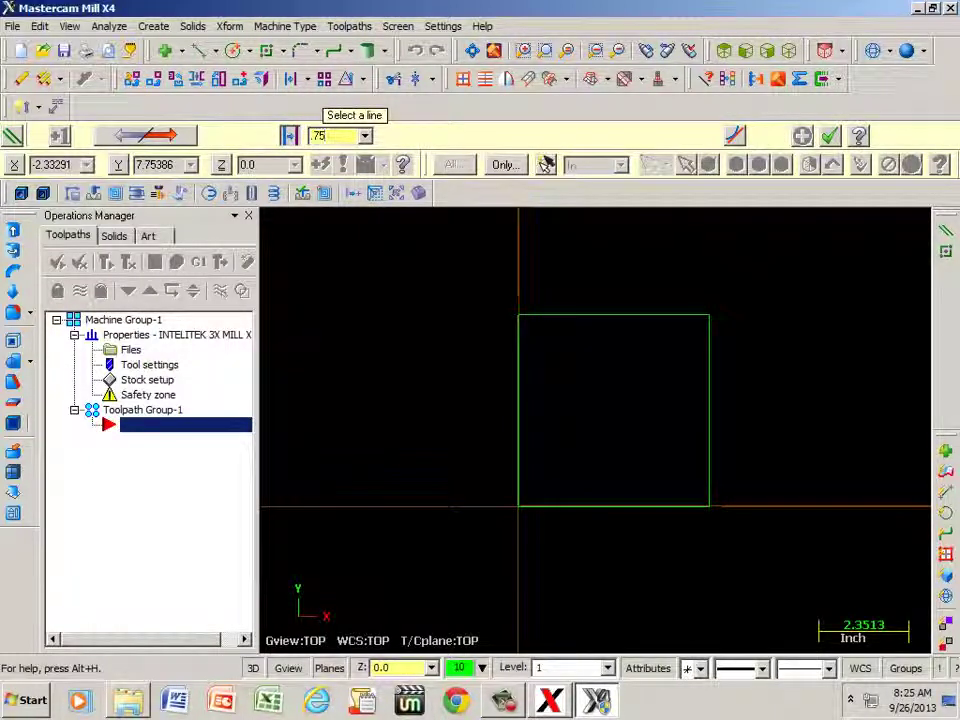
pyautogui.click(290, 140)
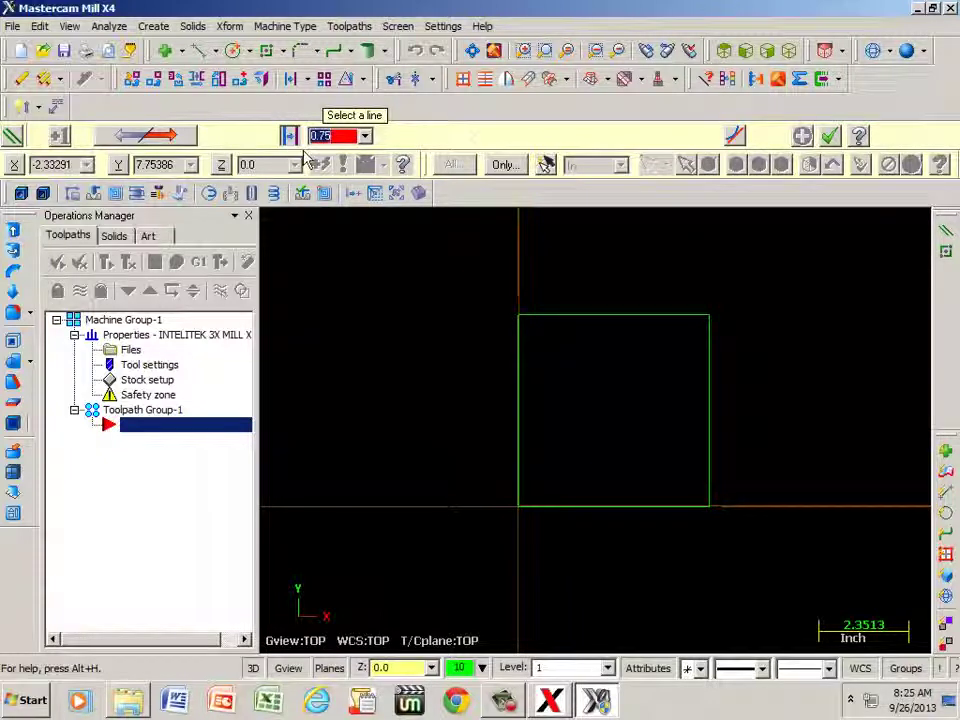
pyautogui.click(588, 316)
pyautogui.click(588, 352)
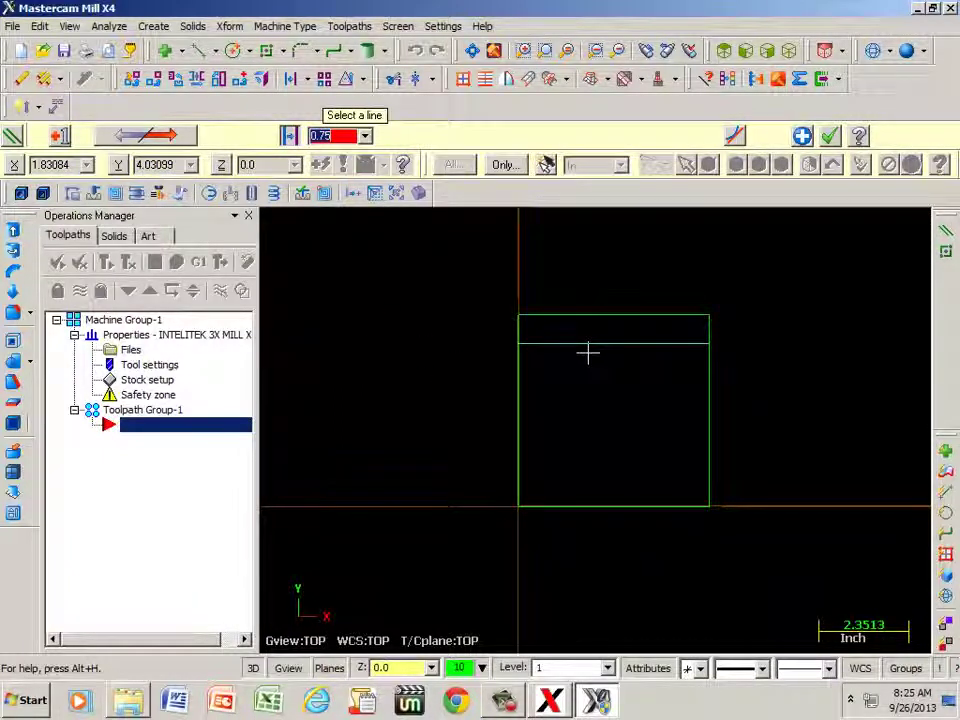
# Create inward parallel lines at the same offset from the square's right, bottom and left edges, and finish the command.
pyautogui.click(708, 388)
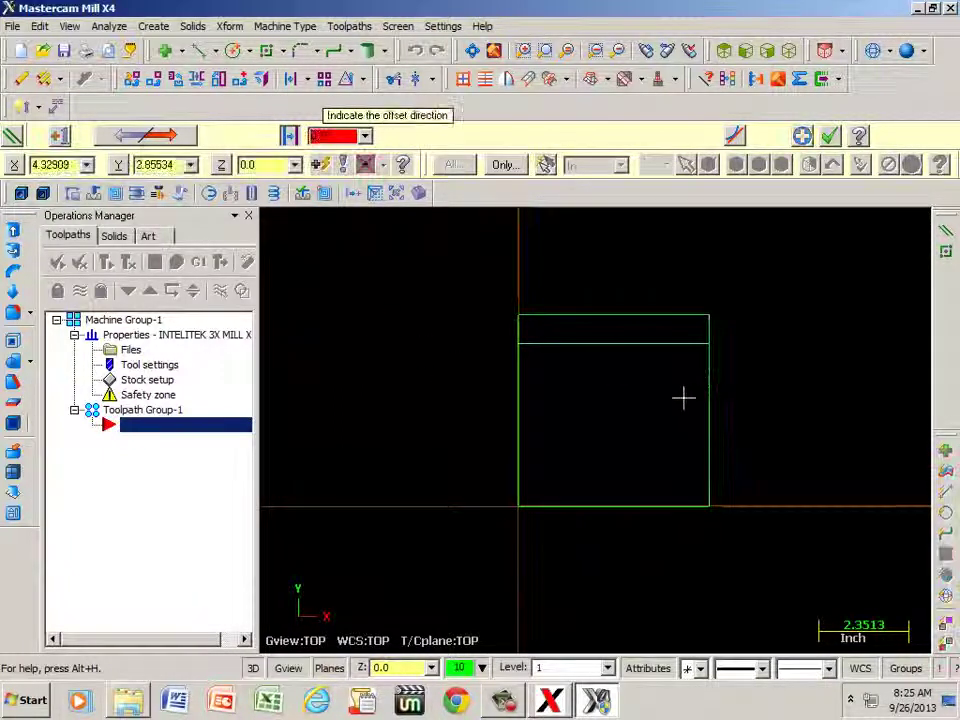
pyautogui.click(683, 398)
pyautogui.click(647, 504)
pyautogui.click(646, 475)
pyautogui.click(519, 454)
pyautogui.click(556, 449)
pyautogui.click(803, 137)
pyautogui.click(832, 137)
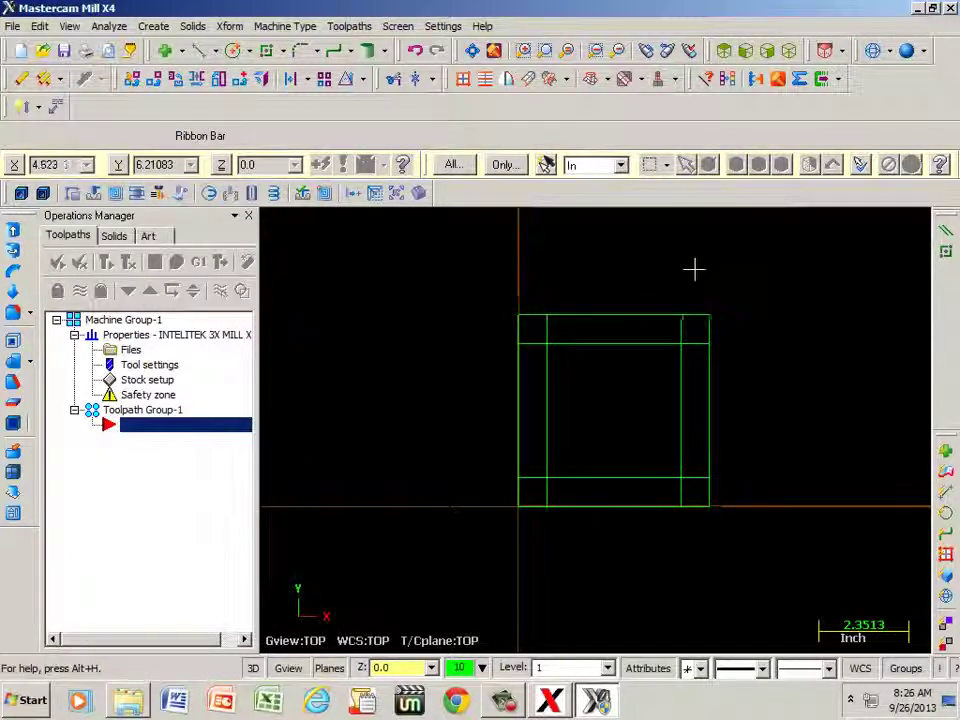
# Use the Trim command's Divide mode to remove both overhanging line ends at the inner square's upper-left corner.
pyautogui.click(553, 325)
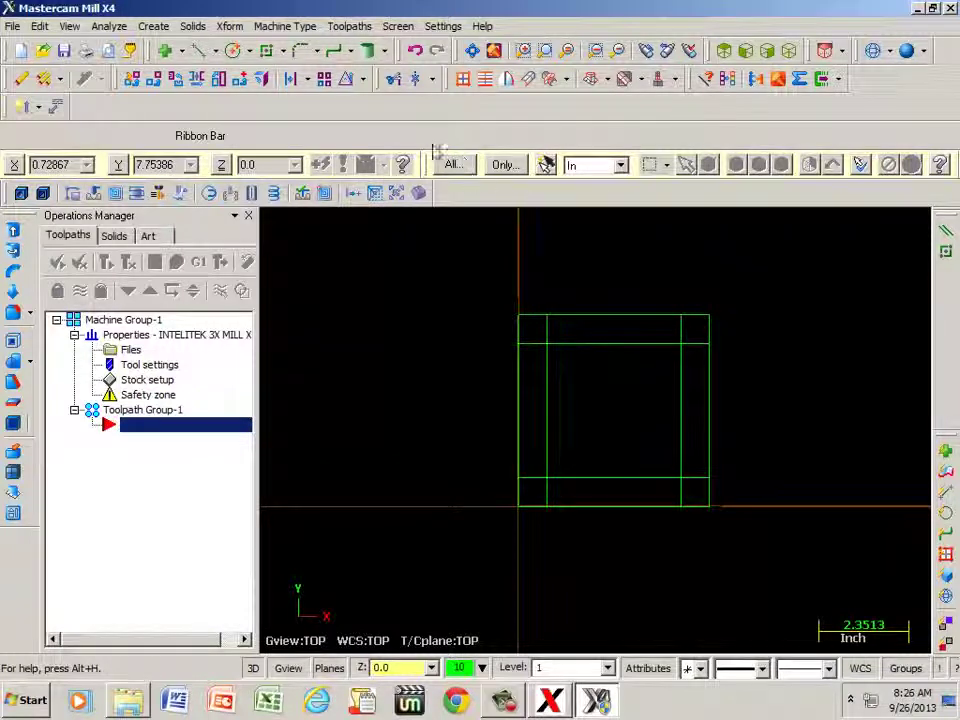
pyautogui.click(392, 79)
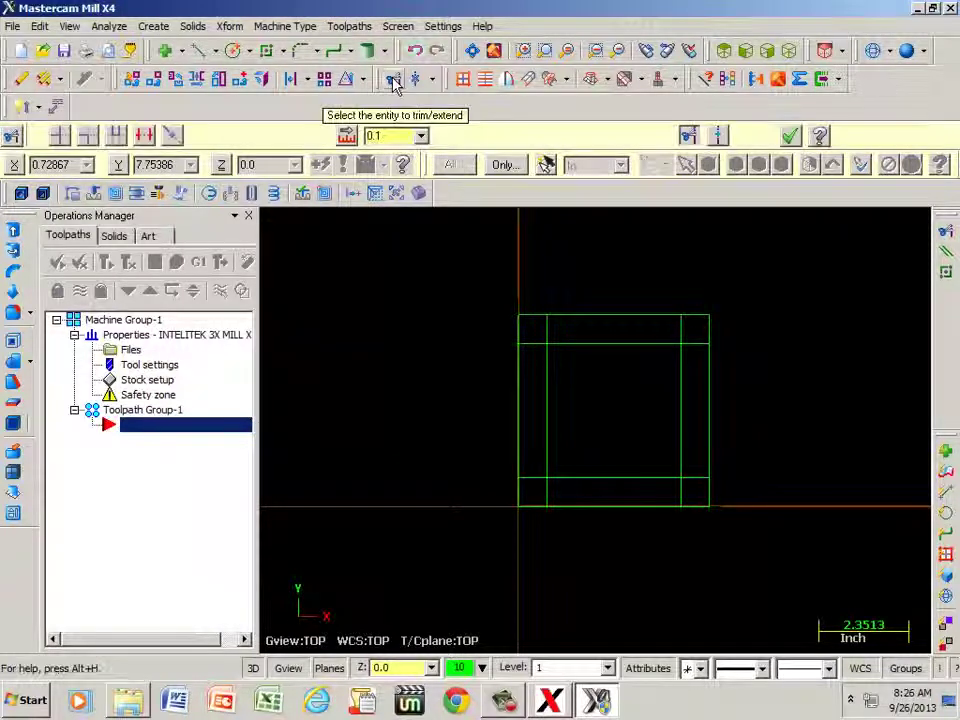
pyautogui.click(144, 137)
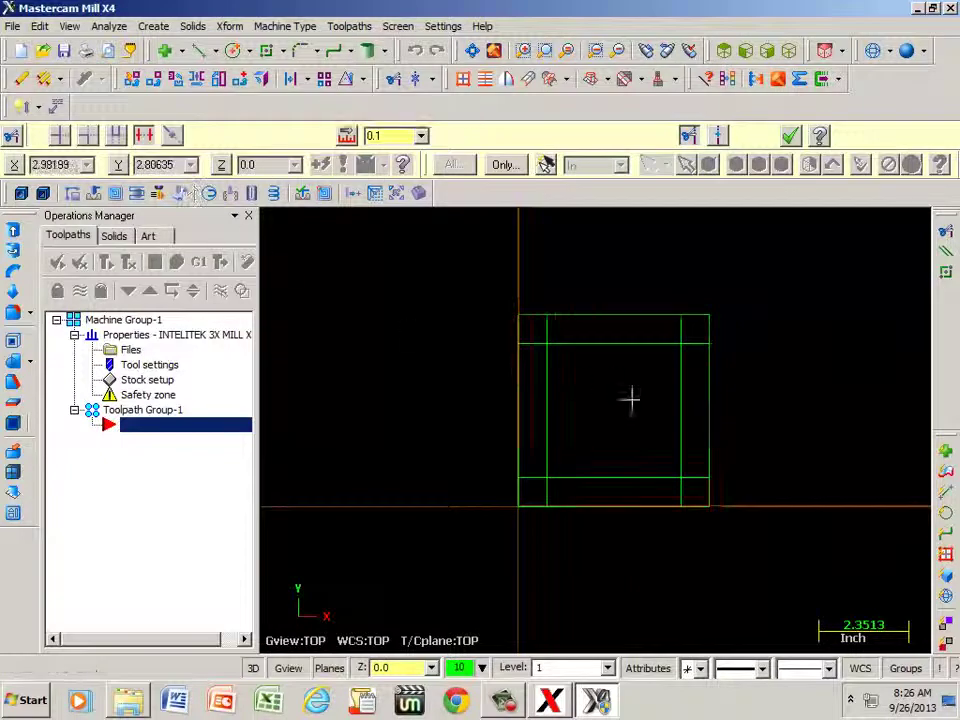
pyautogui.scroll(3, 631, 400)
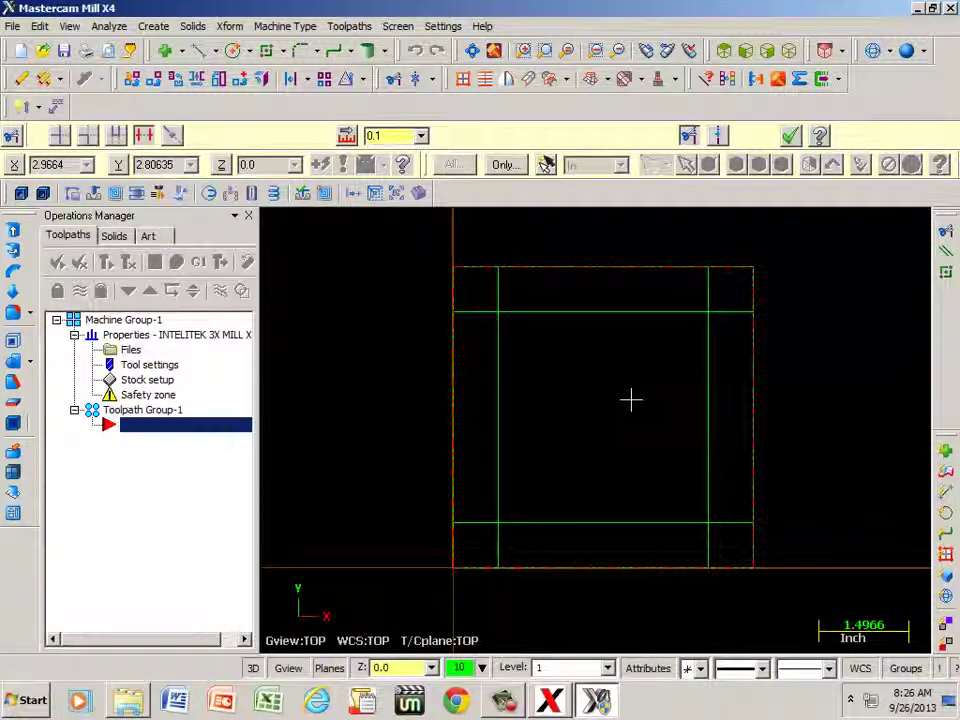
pyautogui.click(497, 290)
pyautogui.click(486, 316)
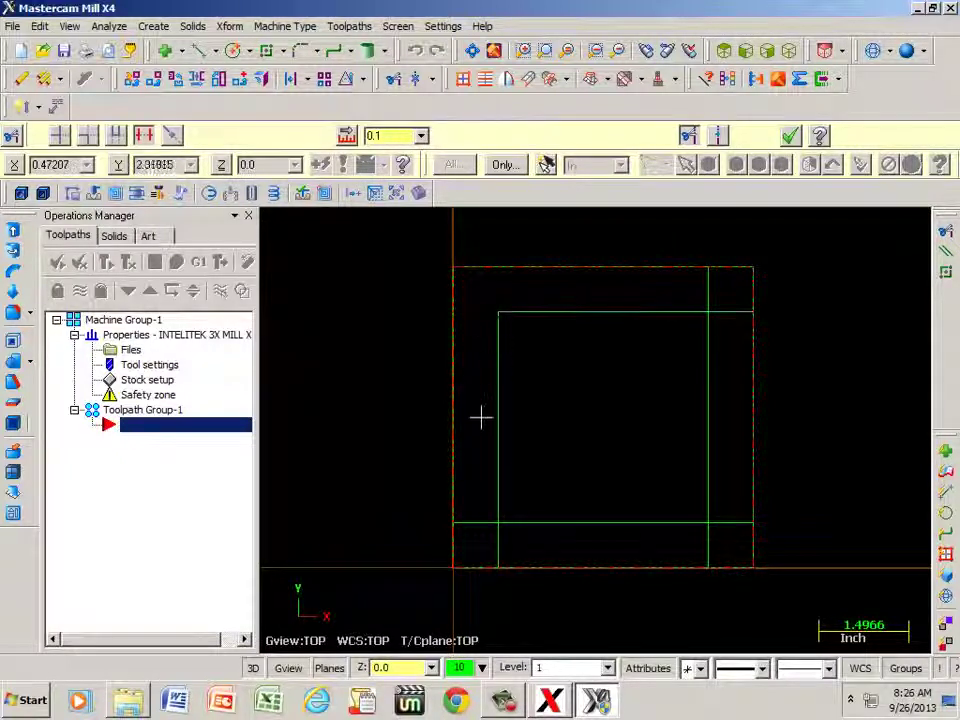
# Remove the overhanging line ends at the inner square's lower-left, lower-right and upper-right corners.
pyautogui.click(476, 521)
pyautogui.click(497, 544)
pyautogui.click(709, 549)
pyautogui.click(735, 531)
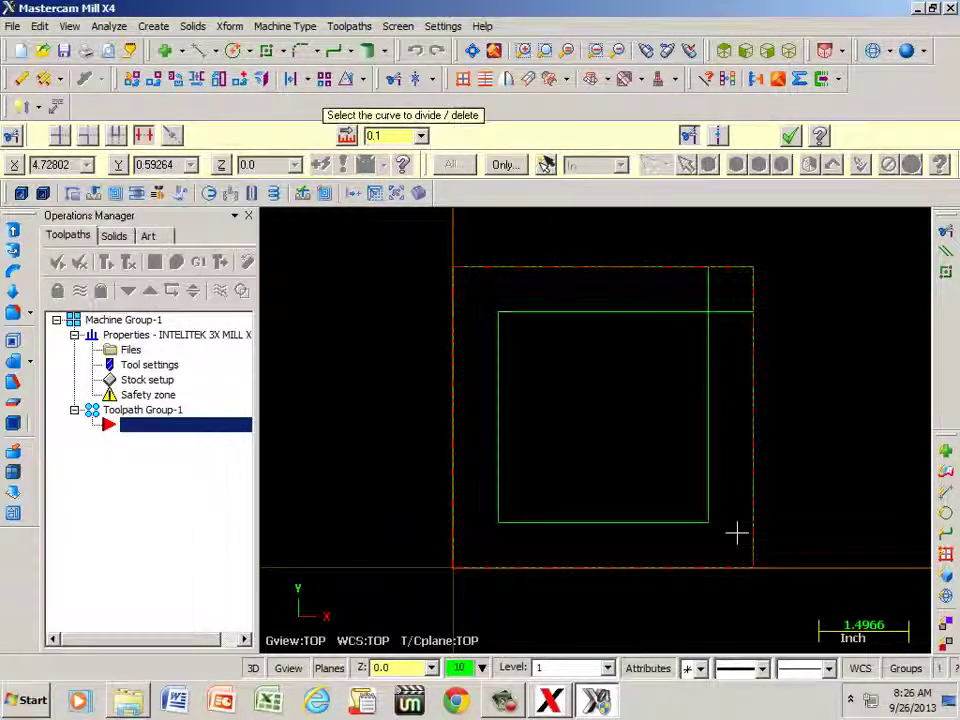
pyautogui.click(732, 318)
pyautogui.click(713, 289)
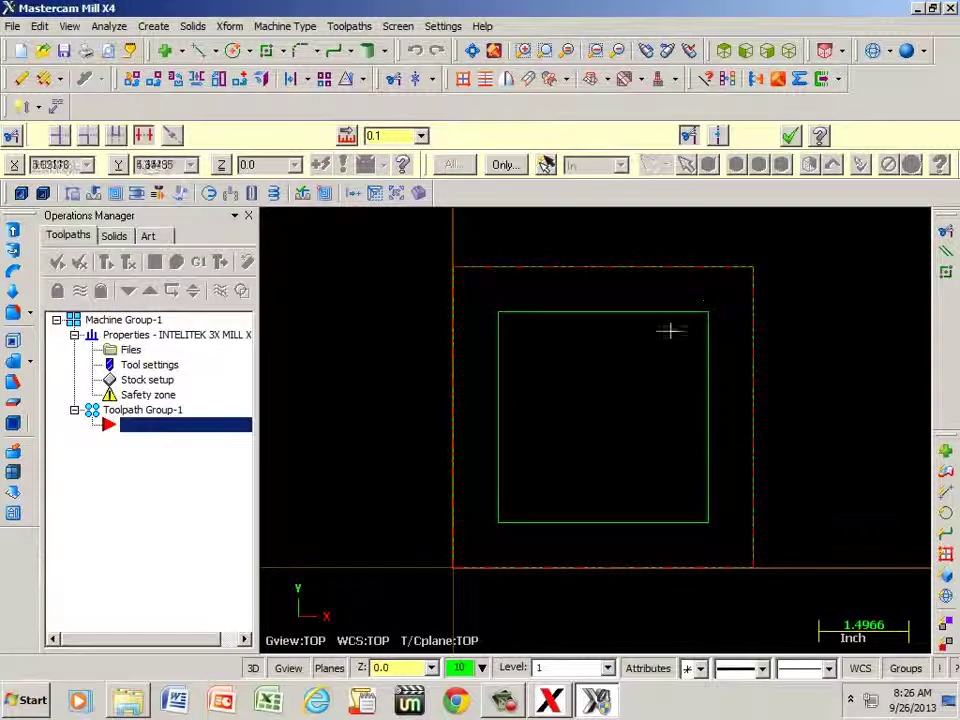
# Finish trimming and fillet the inner square's upper-left corner with a radius of 0.375.
pyautogui.click(790, 135)
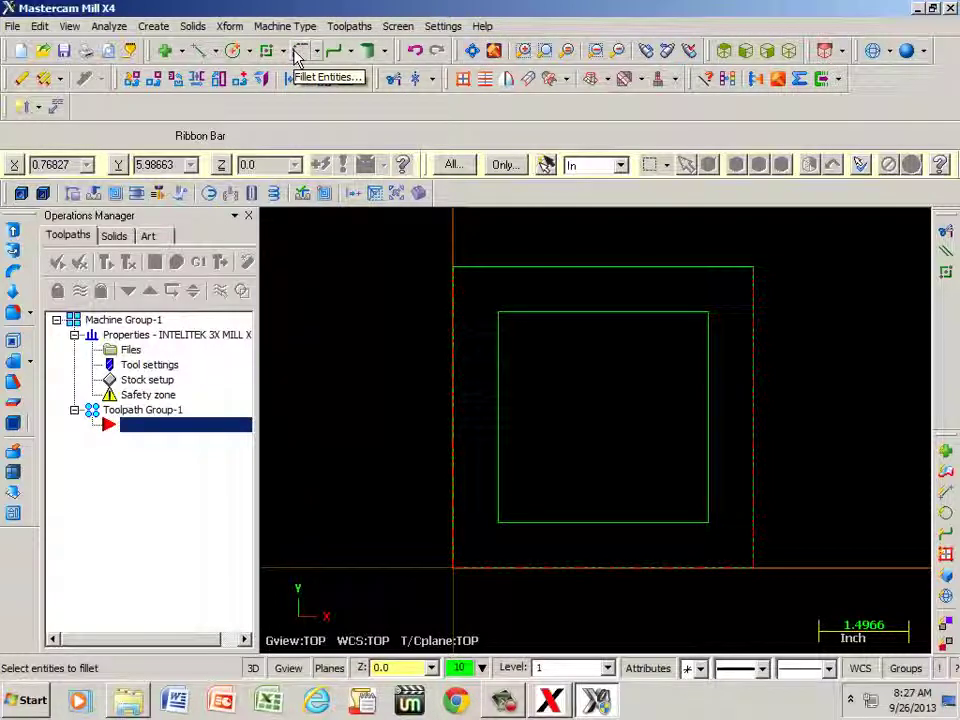
pyautogui.click(299, 49)
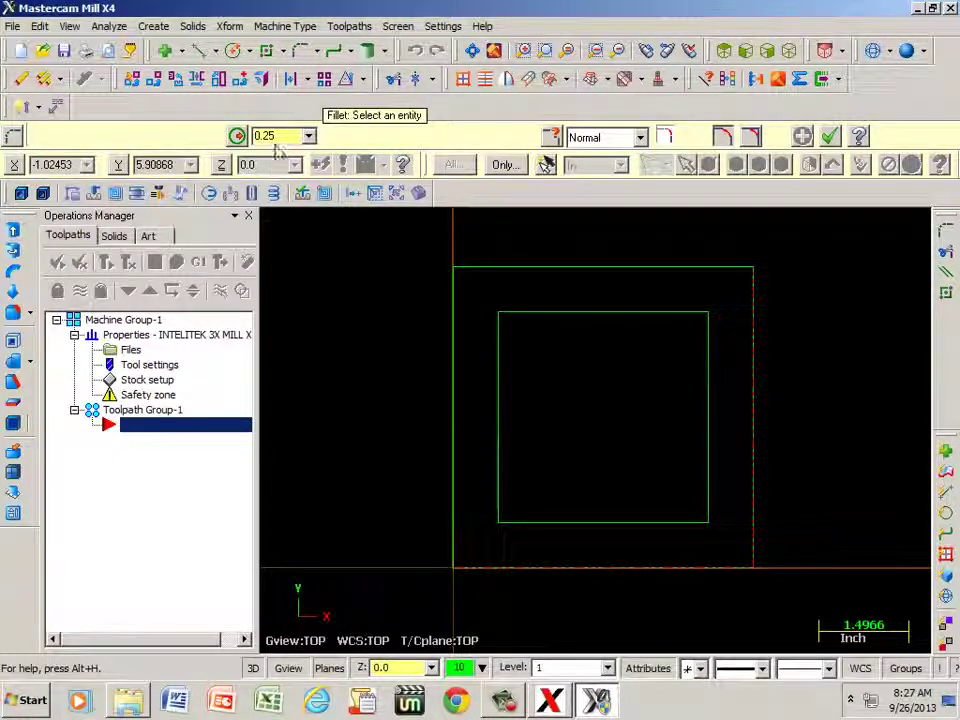
pyautogui.press('BackSpace')
pyautogui.write('.375')
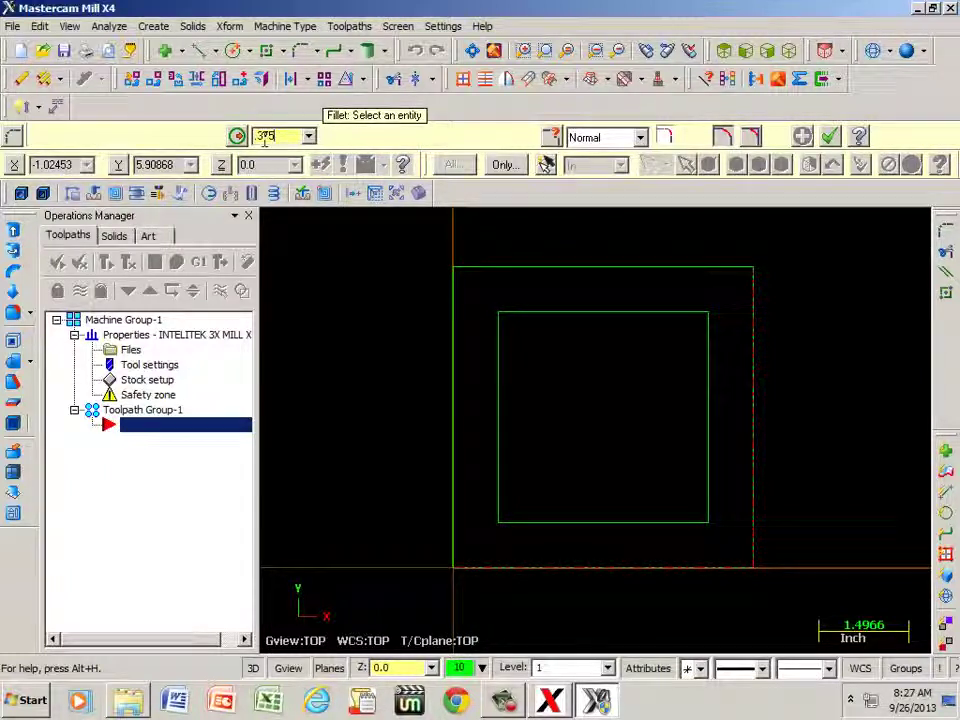
pyautogui.press('Return')
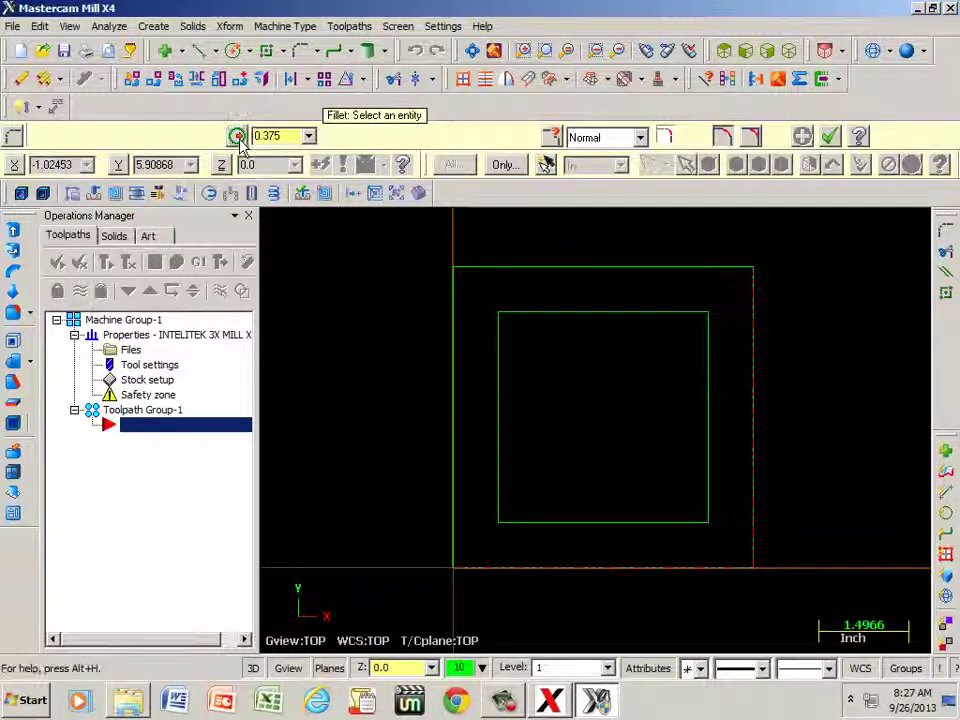
pyautogui.click(494, 347)
pyautogui.click(532, 312)
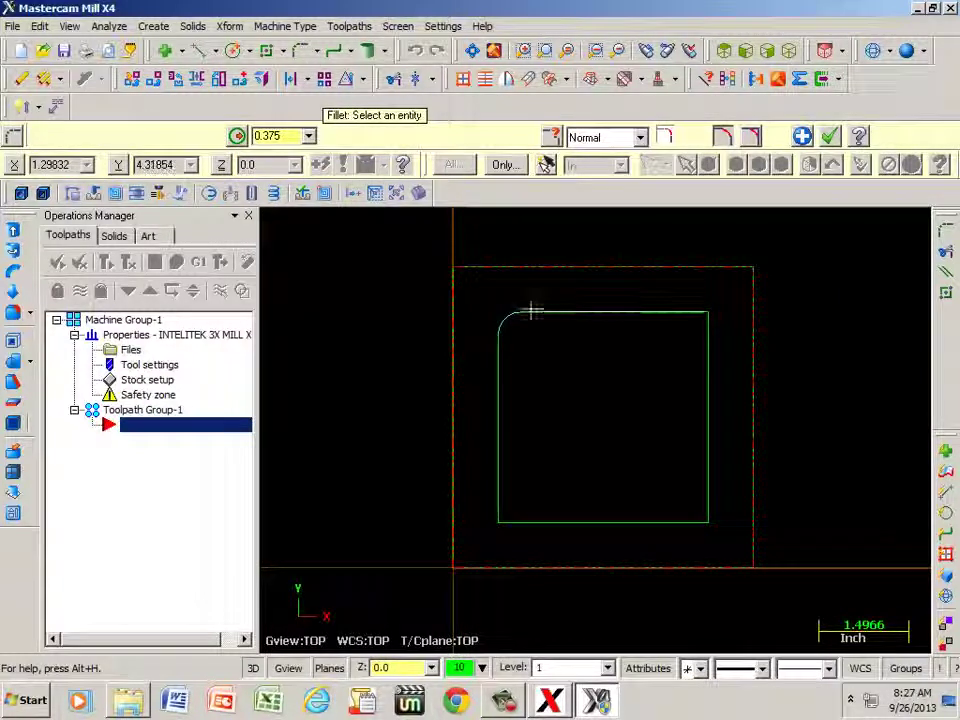
# Fillet the inner square's upper-right, lower-right and lower-left corners with the same radius and finish the command.
pyautogui.click(684, 313)
pyautogui.click(709, 351)
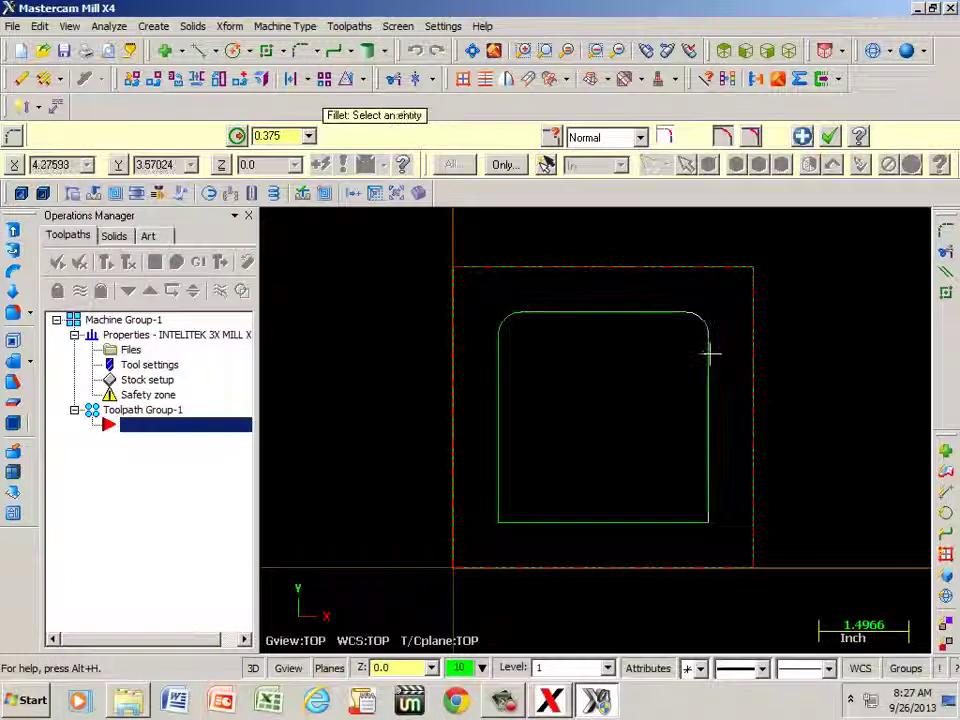
pyautogui.click(686, 521)
pyautogui.click(512, 521)
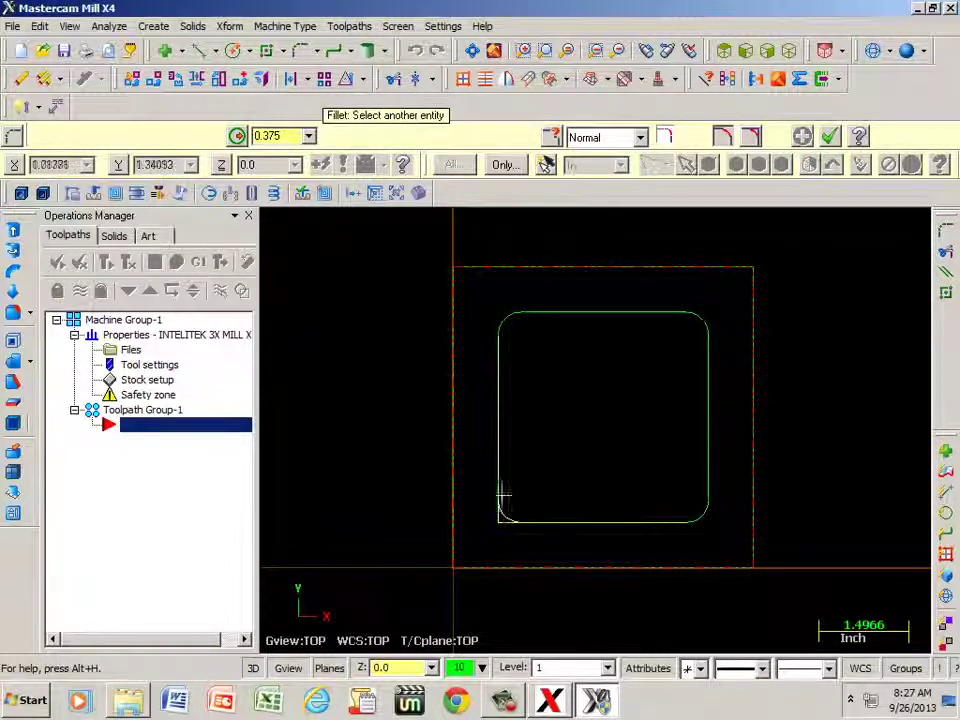
pyautogui.click(499, 490)
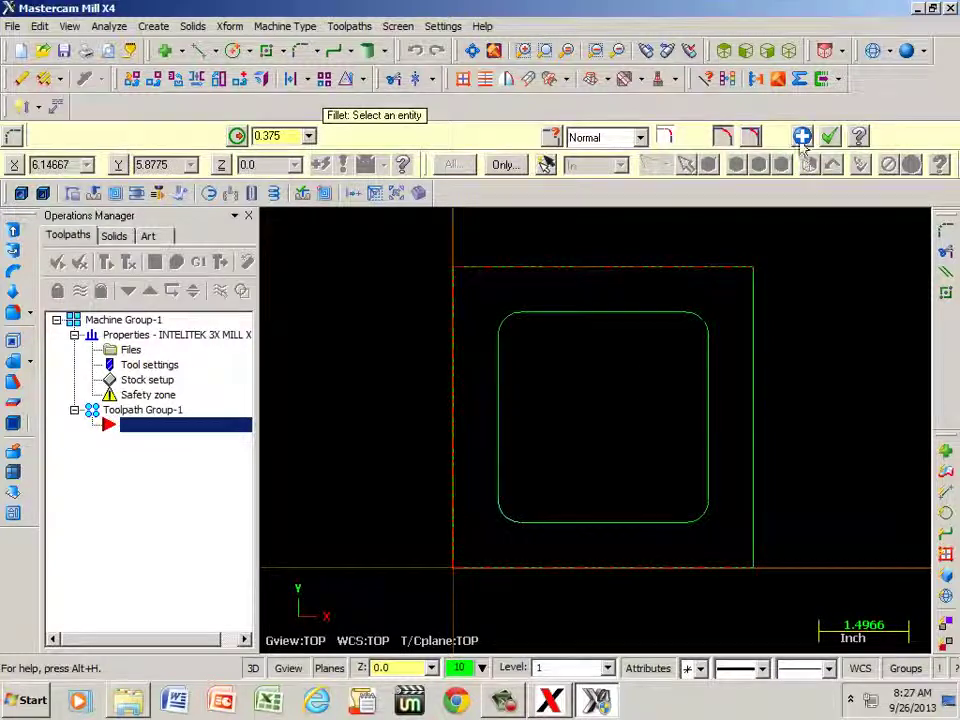
pyautogui.click(830, 136)
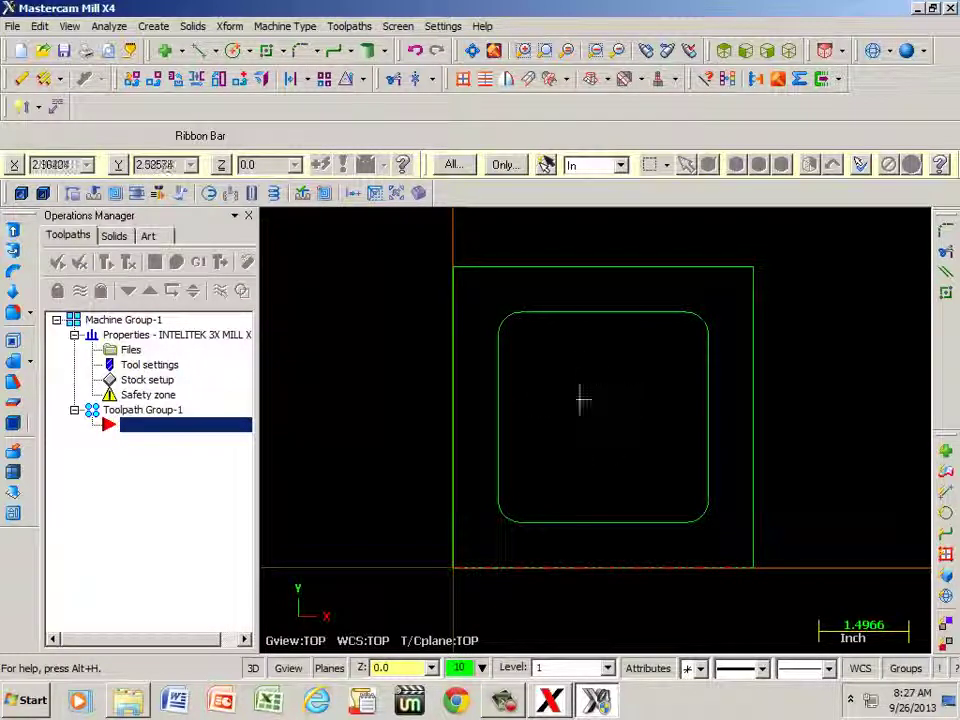
# Start a Pocket toolpath with the NC name "pocket" and chain the rounded inner square as its boundary.
pyautogui.click(347, 27)
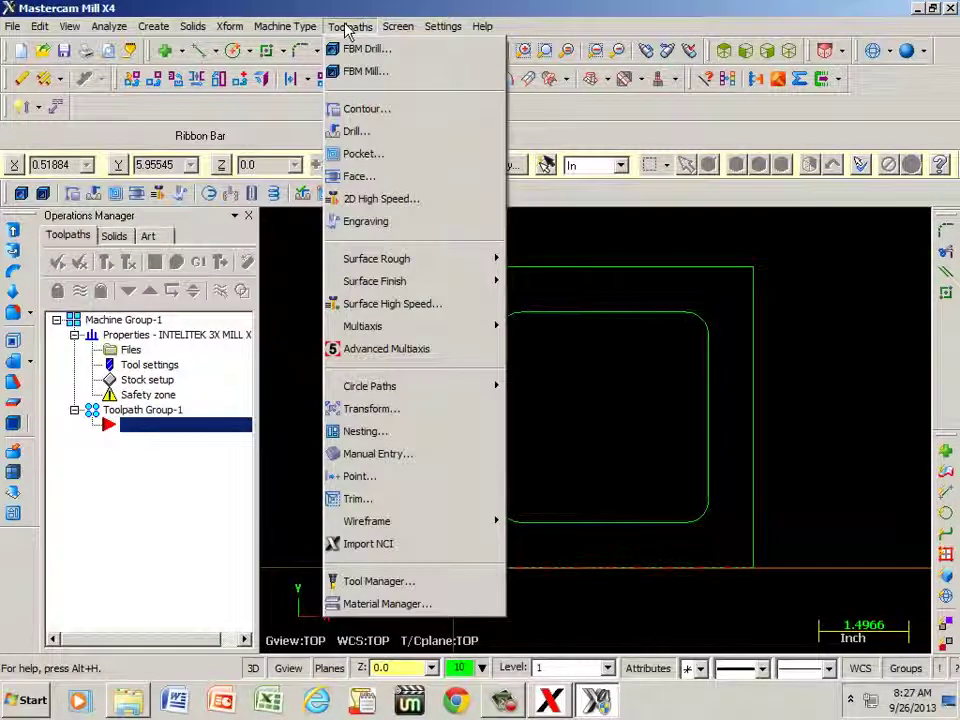
pyautogui.click(373, 156)
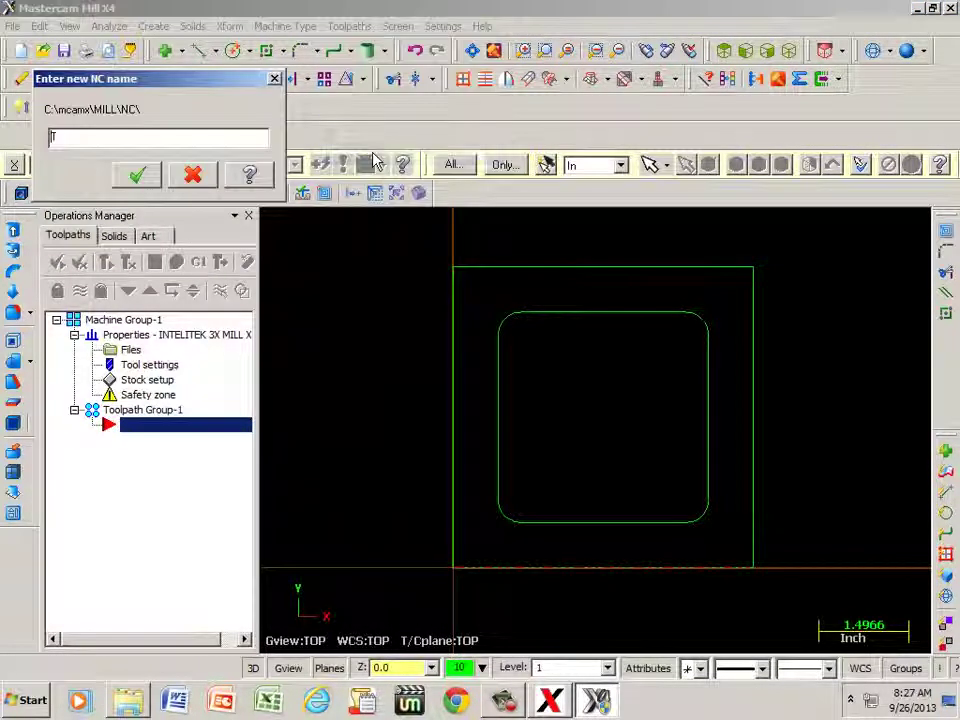
pyautogui.moveTo(58, 137); pyautogui.dragTo(42, 141)
pyautogui.write('pocke')
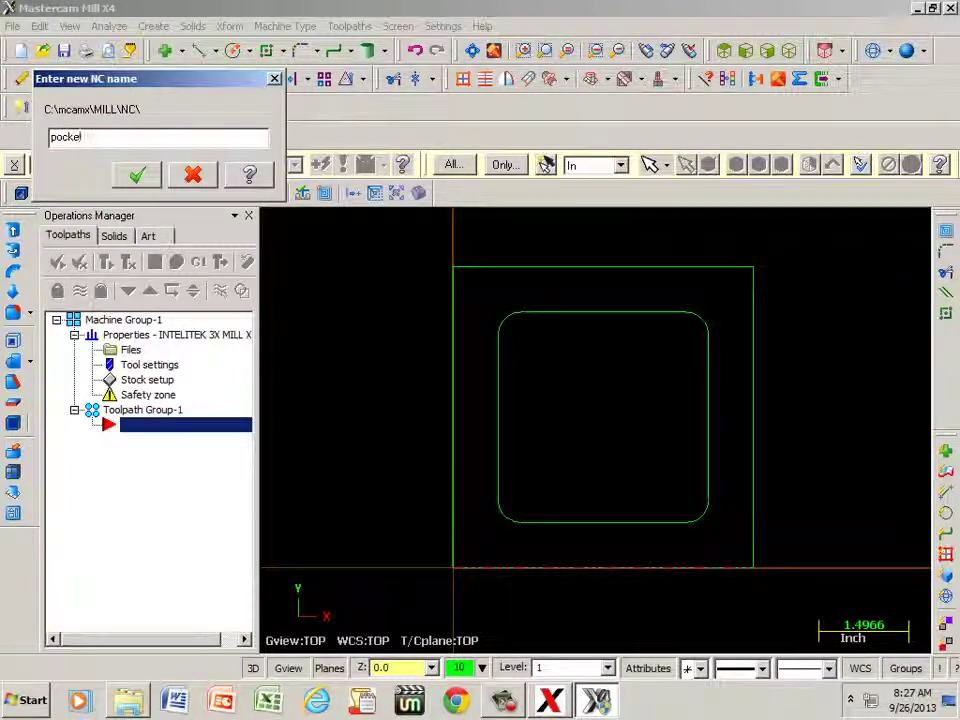
pyautogui.write('t')
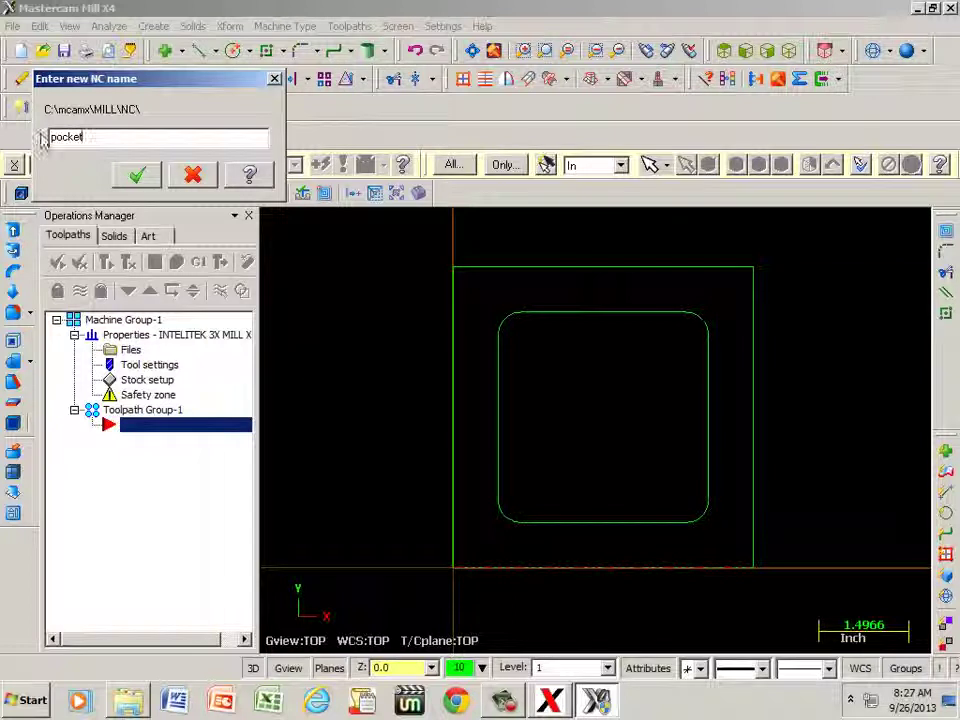
pyautogui.click(137, 178)
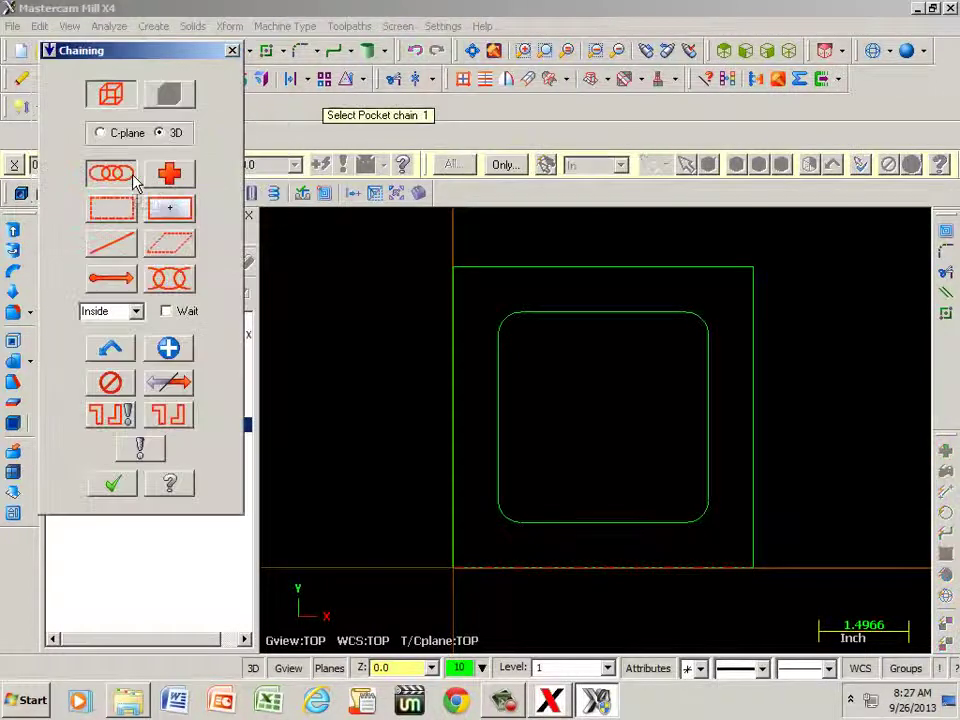
pyautogui.click(549, 521)
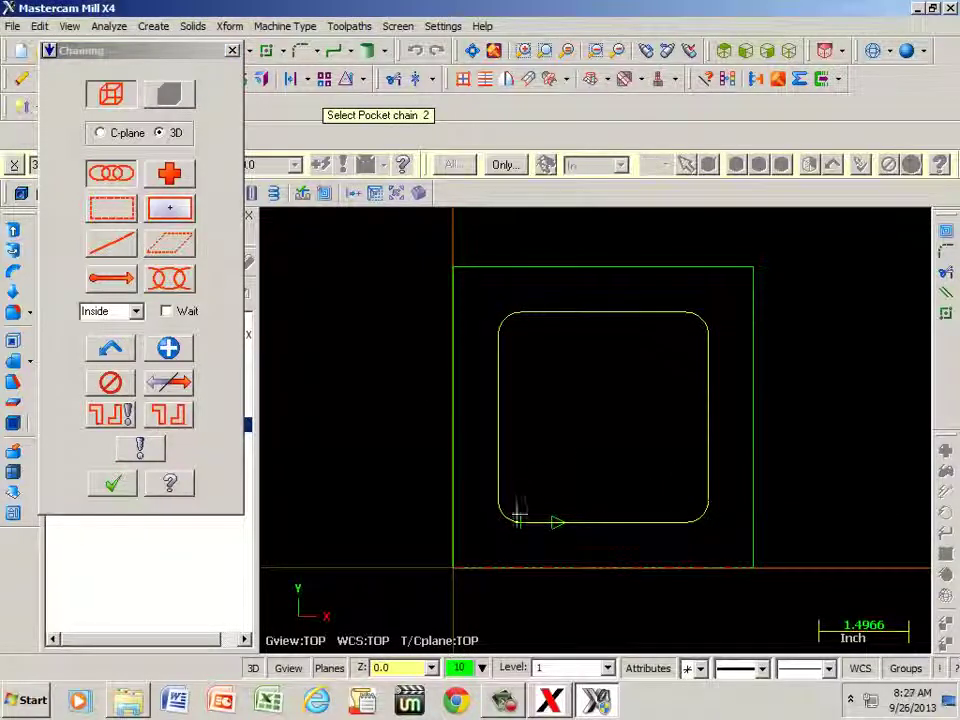
pyautogui.click(116, 487)
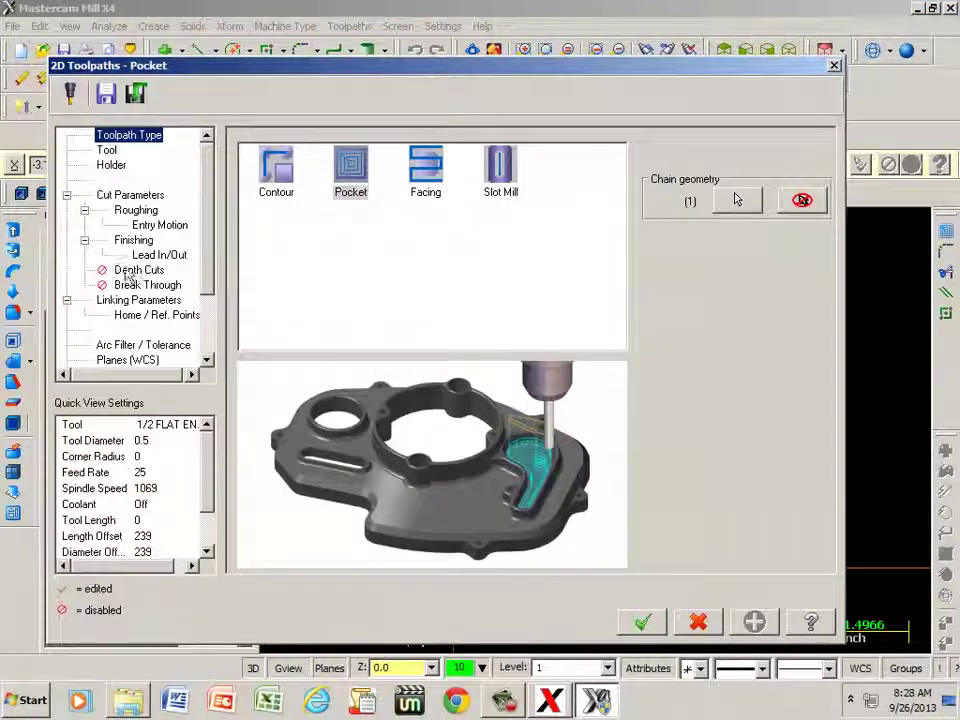
# Select the 3/4 flat endmill from the MILL_INCH.TOOLS library as the pocket toolpath's tool.
pyautogui.click(107, 151)
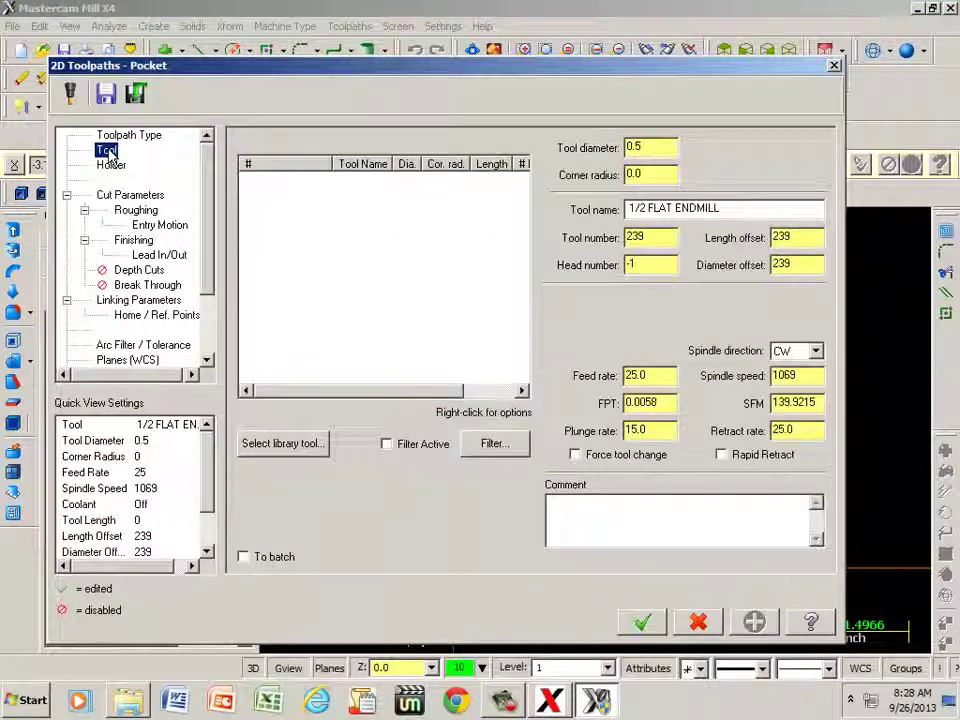
pyautogui.moveTo(510, 72); pyautogui.dragTo(524, 431)
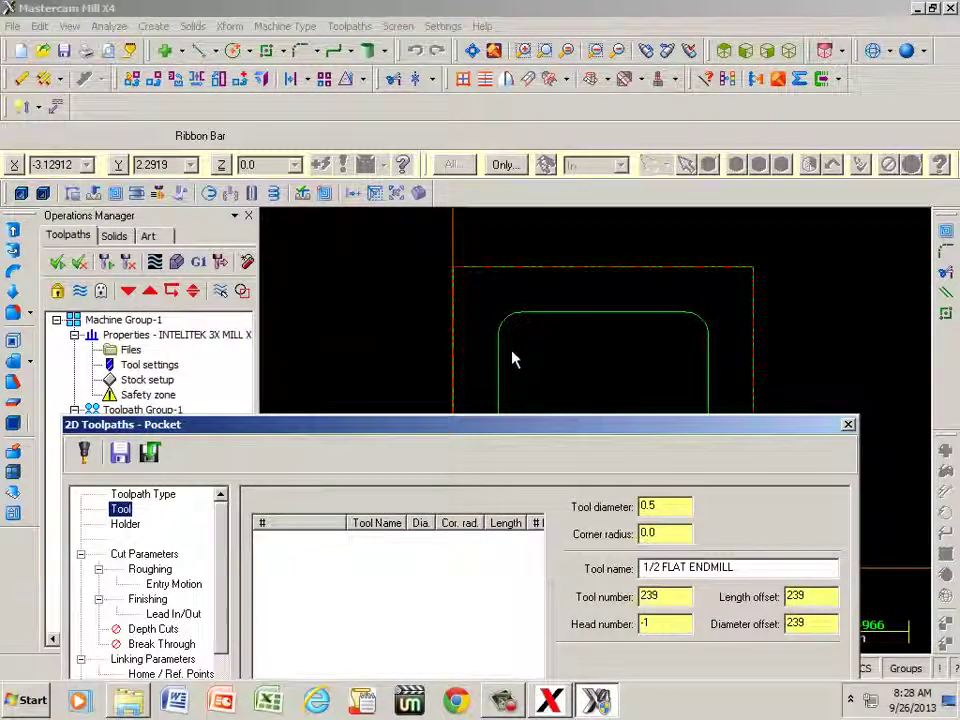
pyautogui.moveTo(525, 433); pyautogui.dragTo(505, 221)
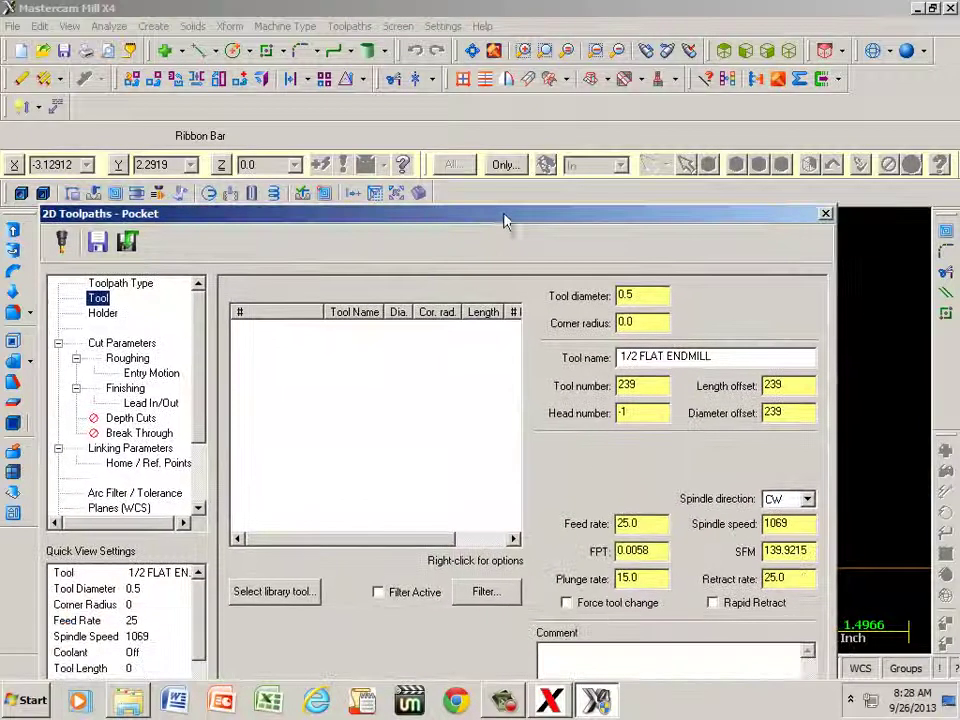
pyautogui.click(275, 592)
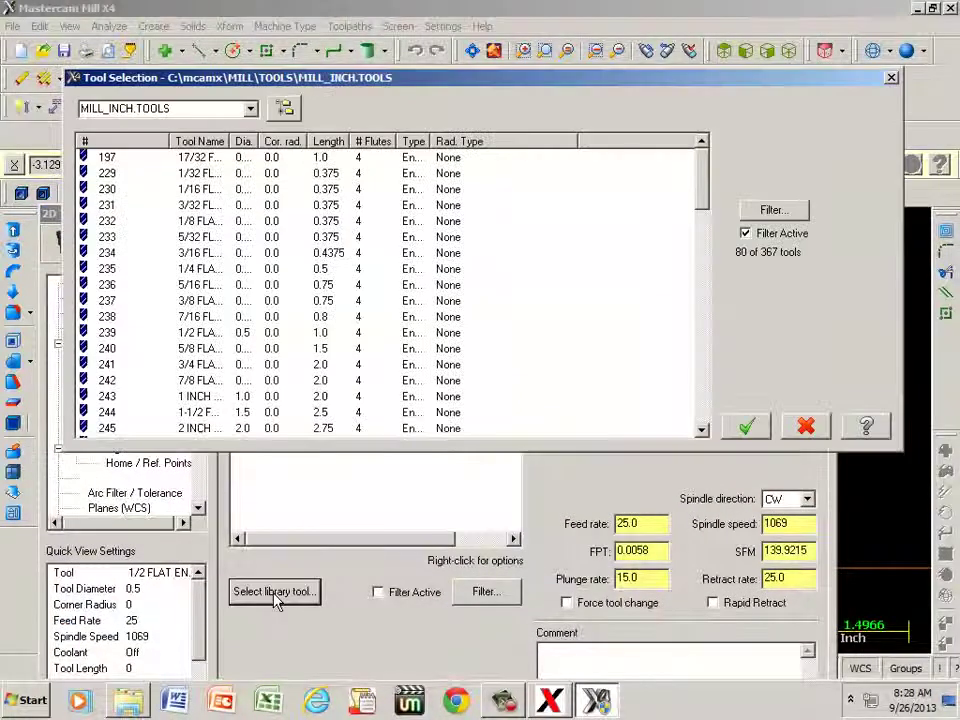
pyautogui.click(199, 368)
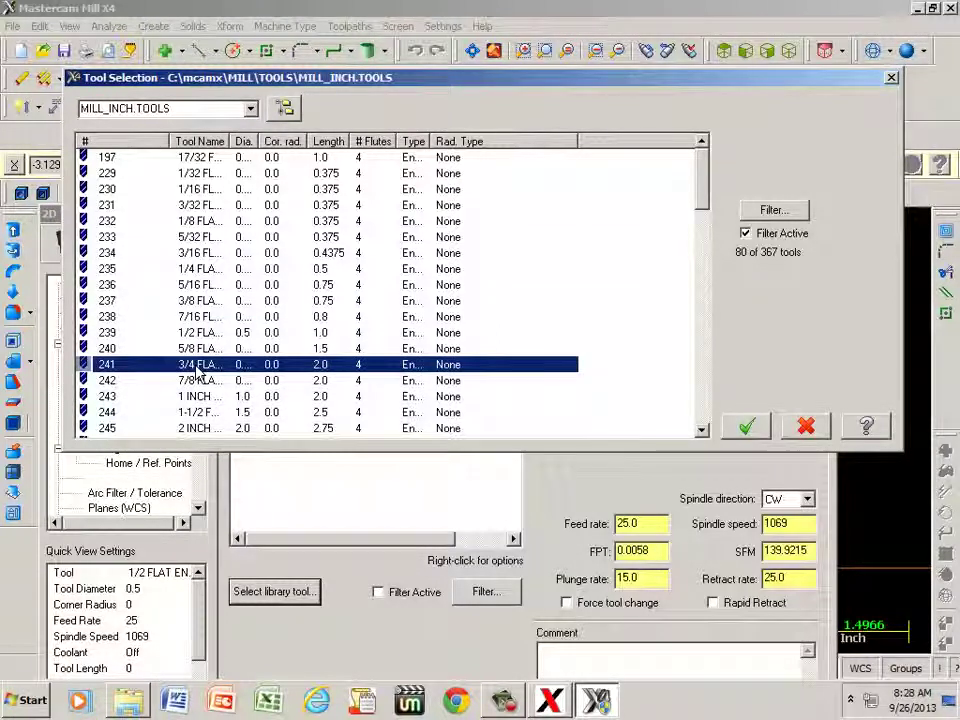
pyautogui.doubleClick(199, 370)
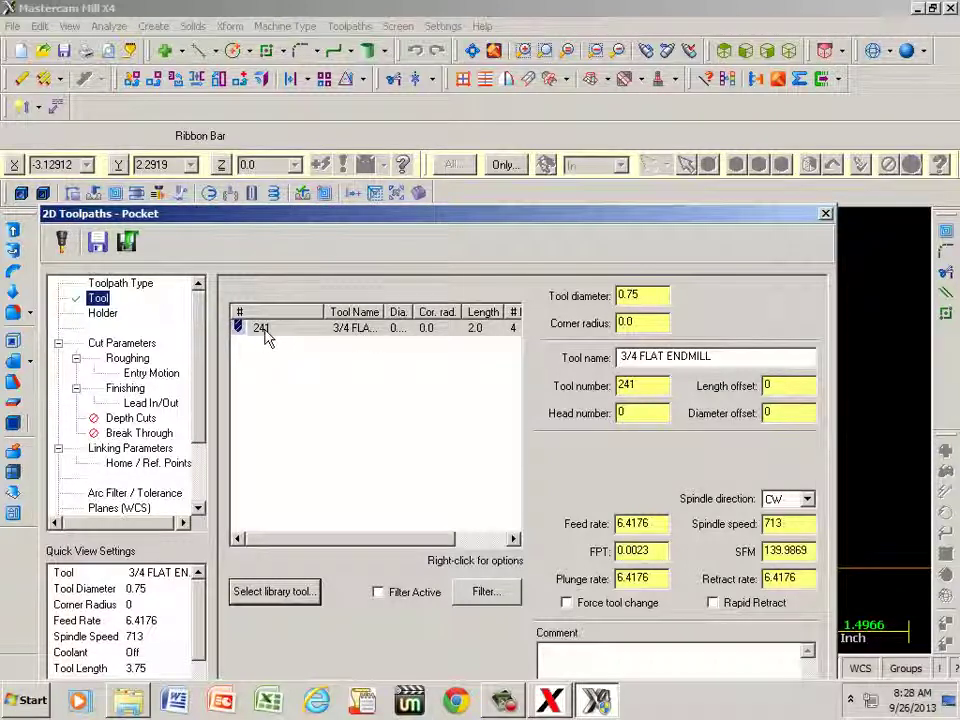
# Set the 3/4 flat endmill's tool number to 7 in its tool definition.
pyautogui.doubleClick(264, 334)
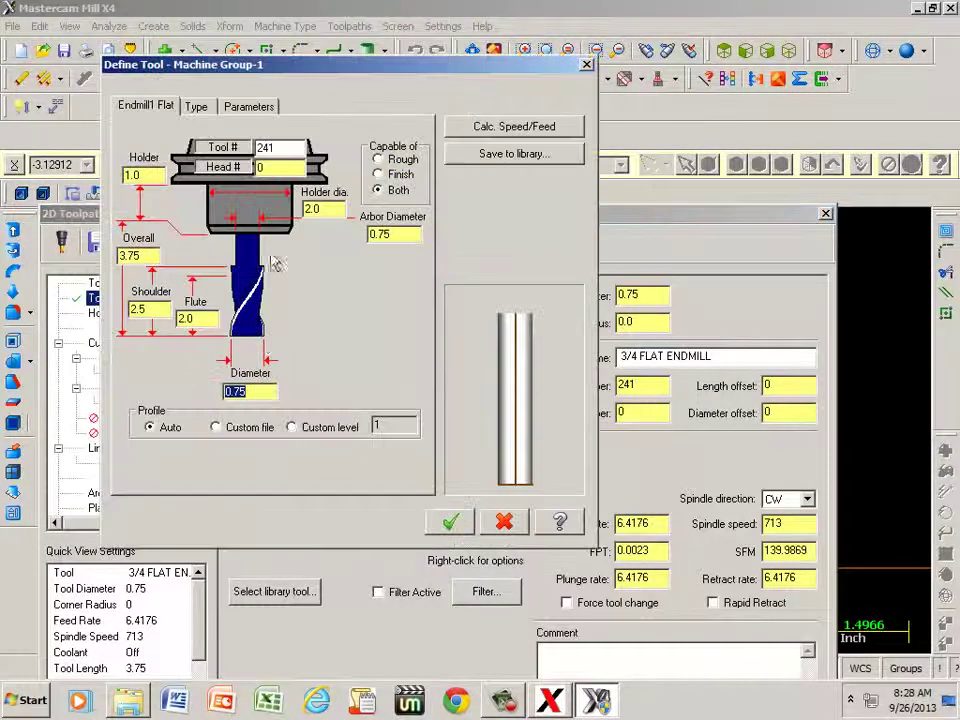
pyautogui.doubleClick(264, 147)
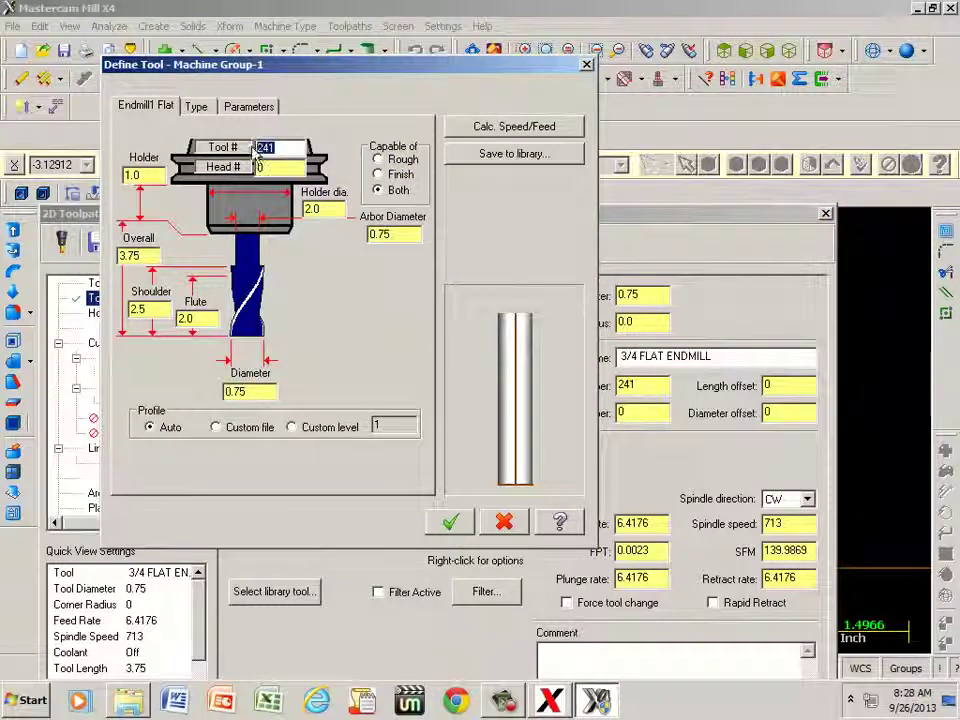
pyautogui.write('7')
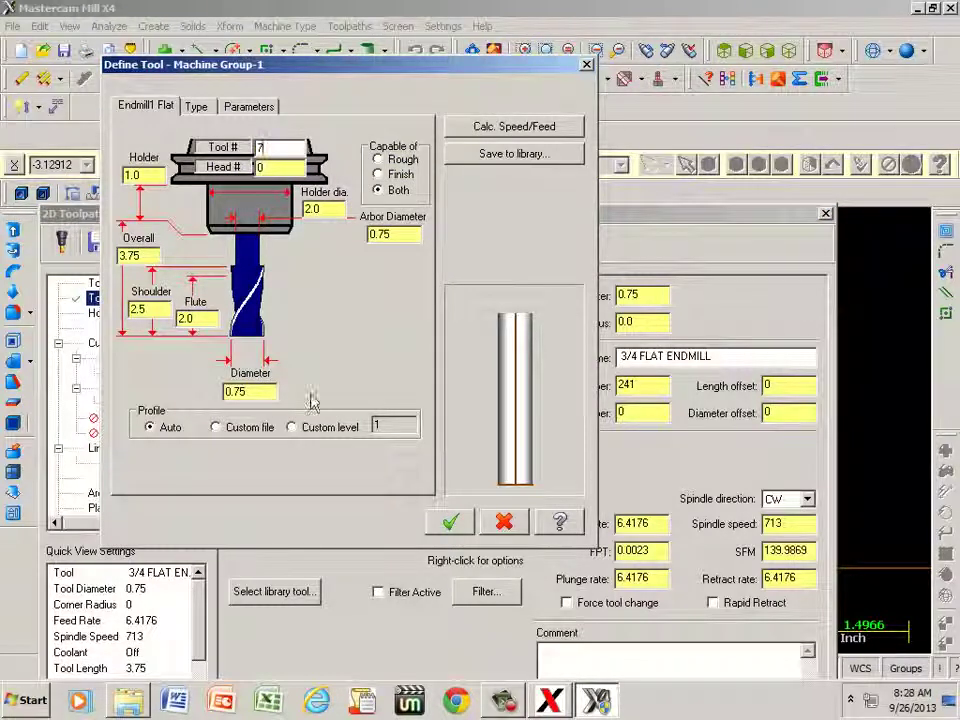
pyautogui.click(248, 392)
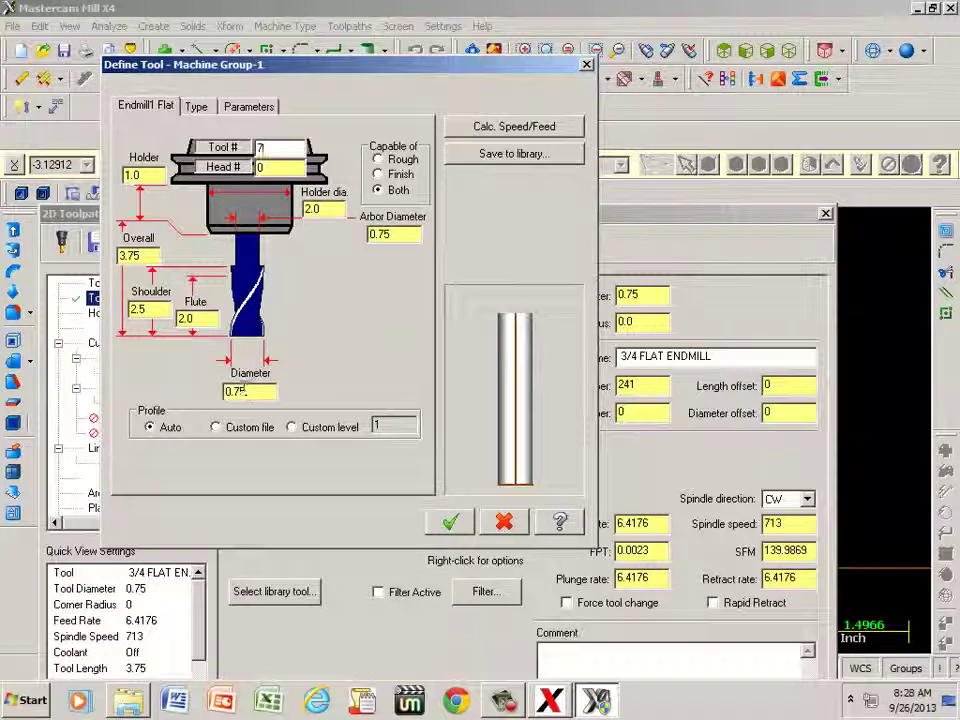
pyautogui.click(450, 522)
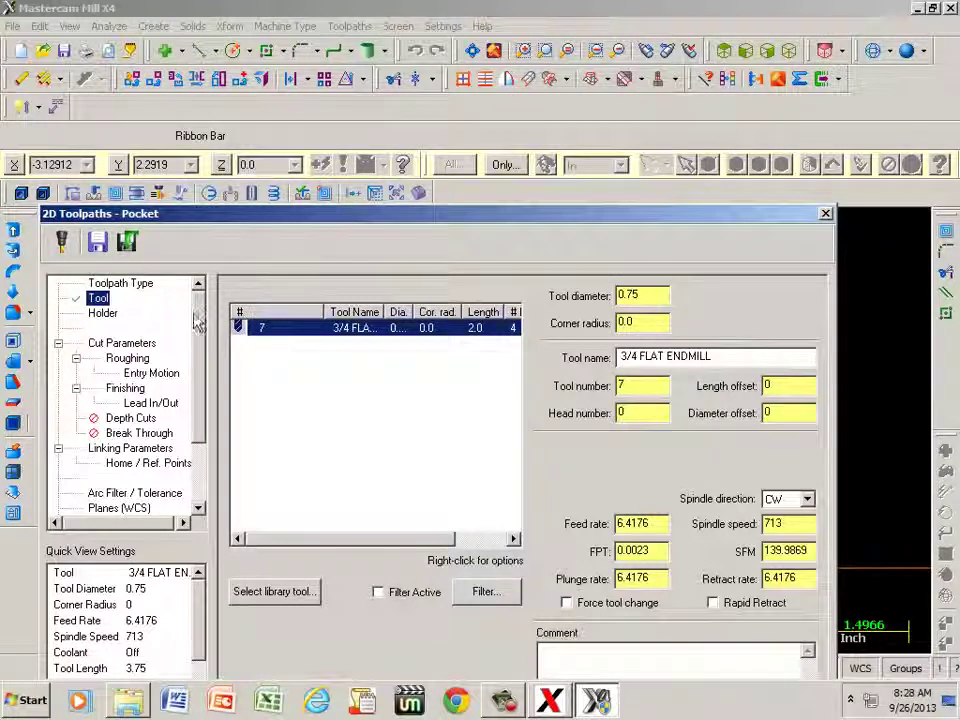
# Set the pocket's roughing cutting method to True Spiral.
pyautogui.click(121, 343)
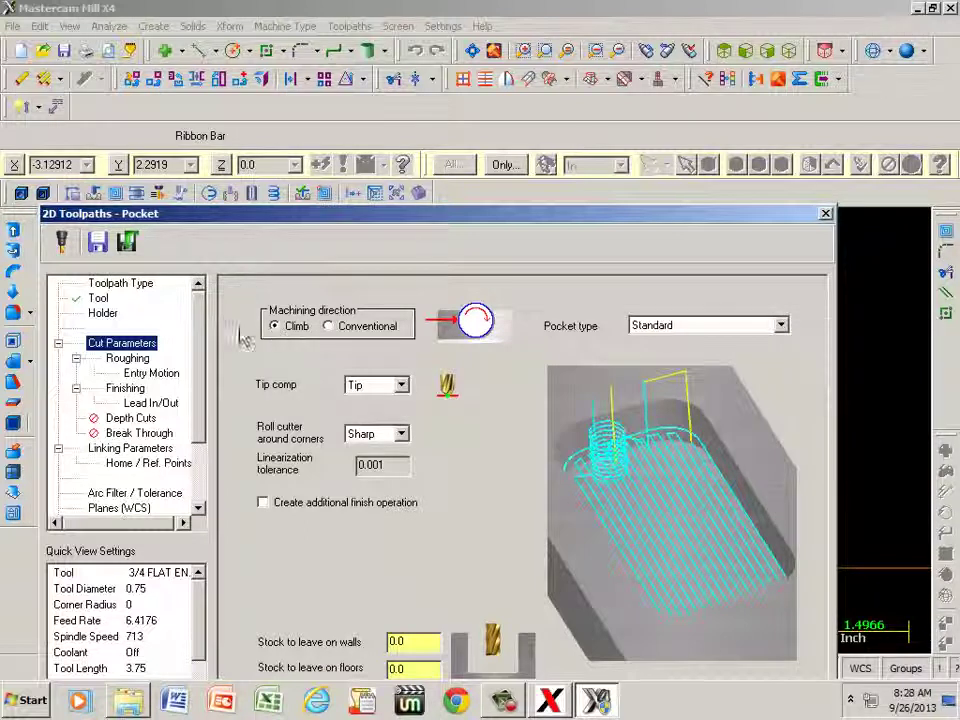
pyautogui.click(128, 358)
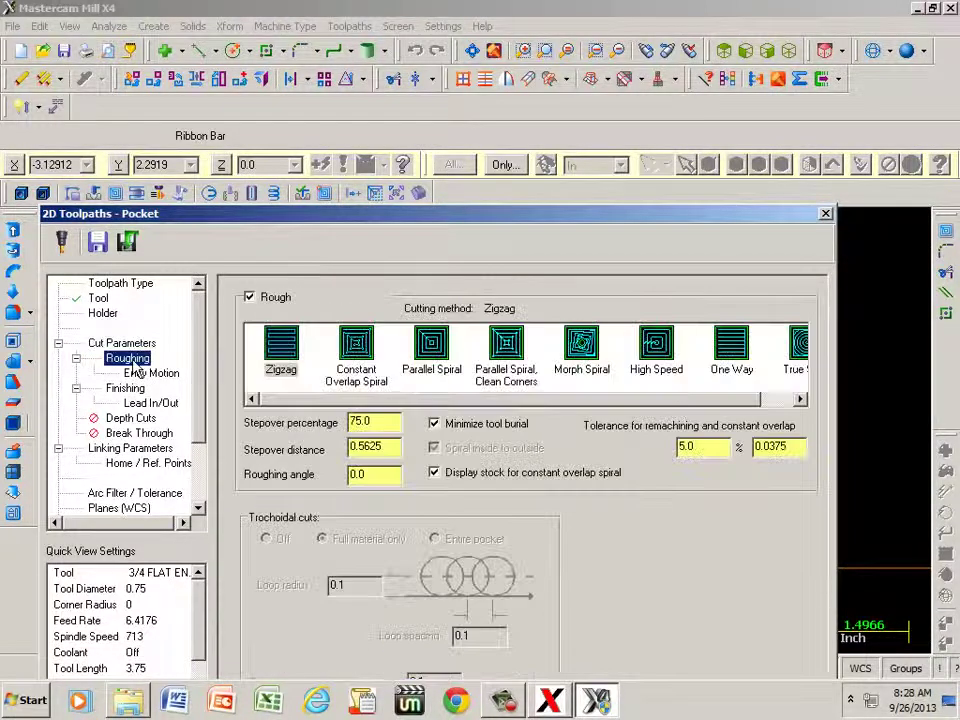
pyautogui.moveTo(310, 401); pyautogui.dragTo(392, 406)
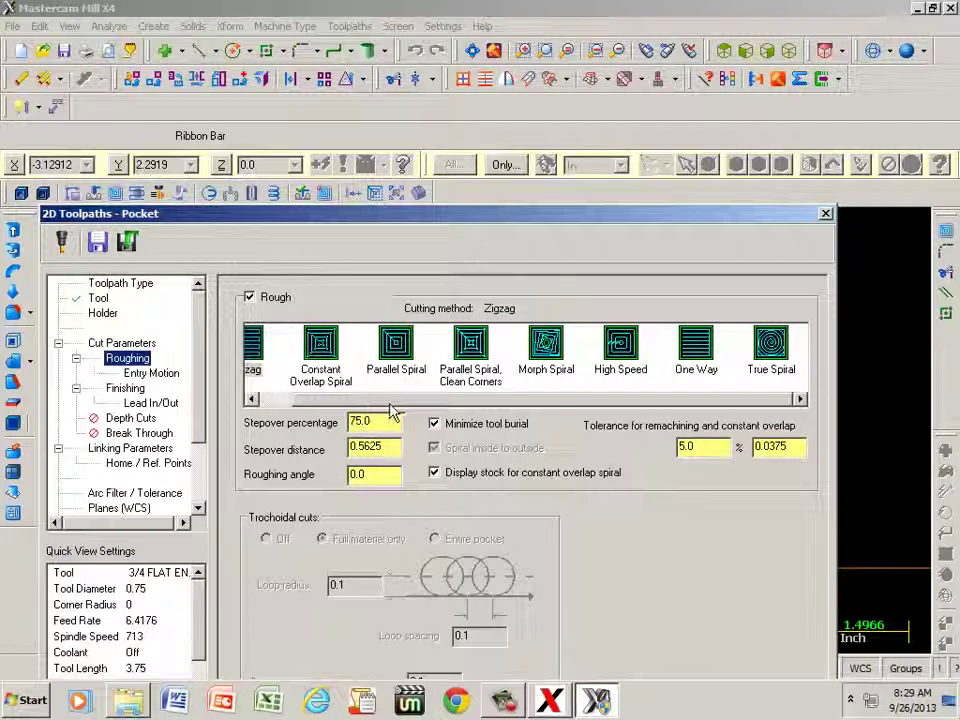
pyautogui.click(770, 346)
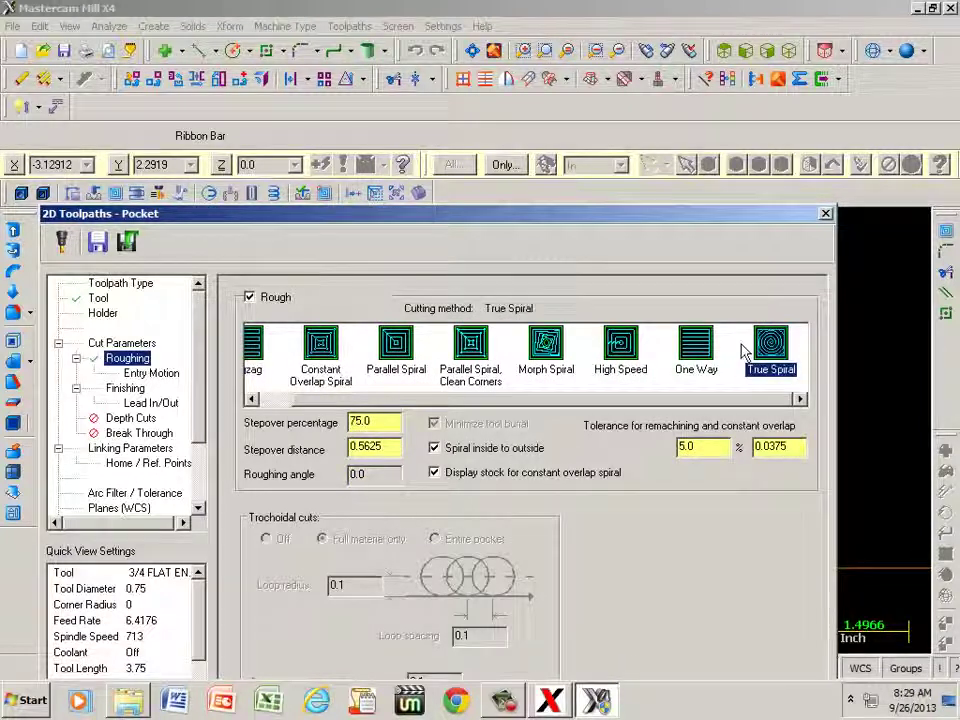
# Review the pocket's roughing entry motion and its finishing passes and spacing.
pyautogui.click(133, 391)
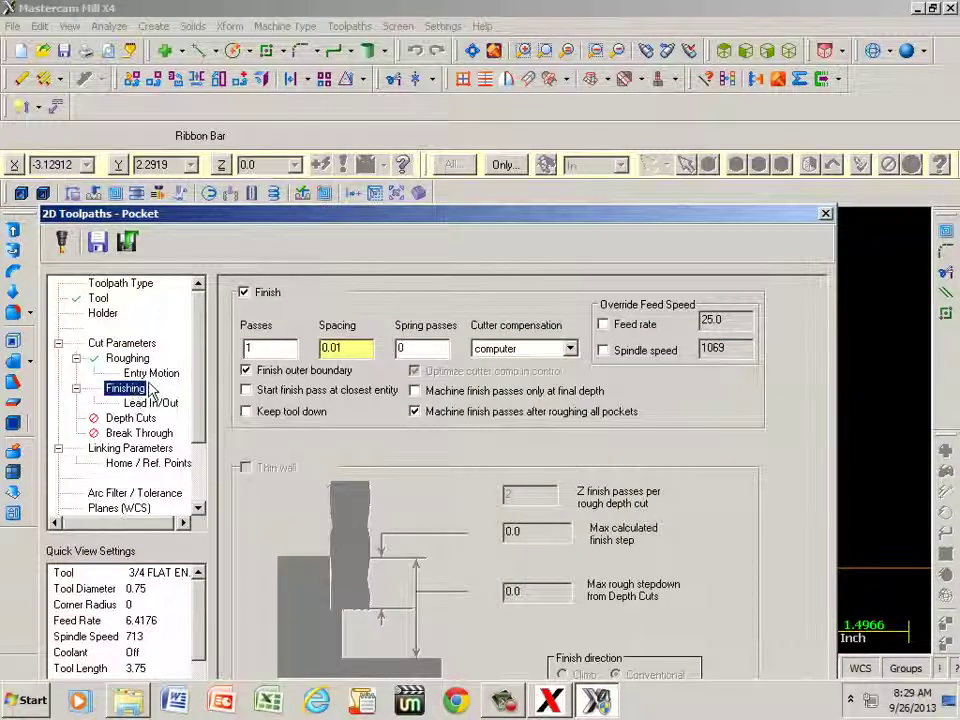
pyautogui.click(152, 374)
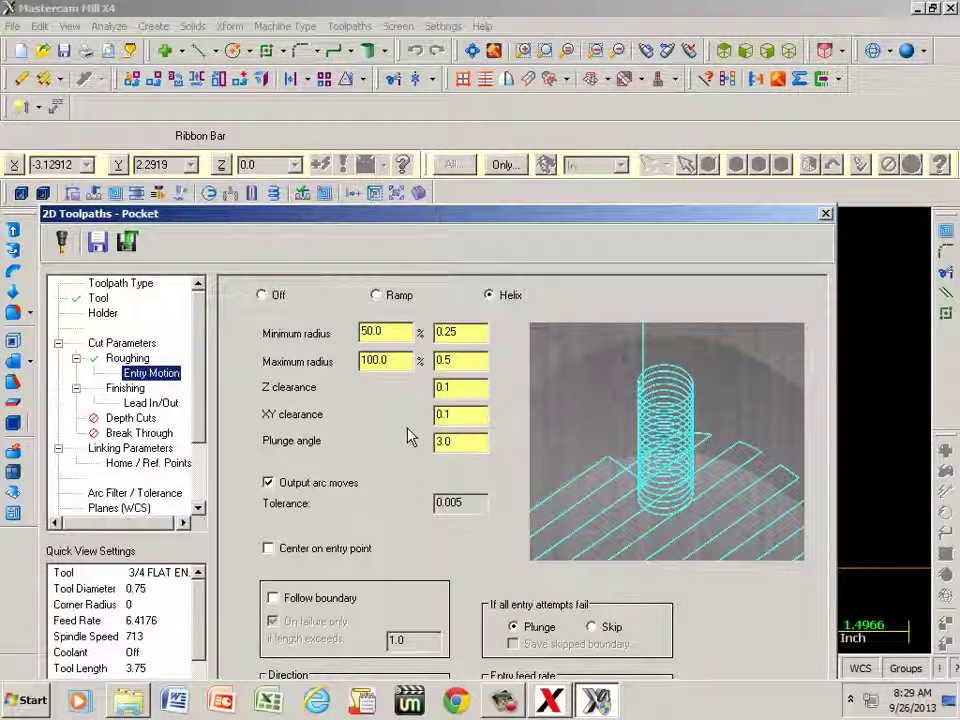
pyautogui.click(128, 389)
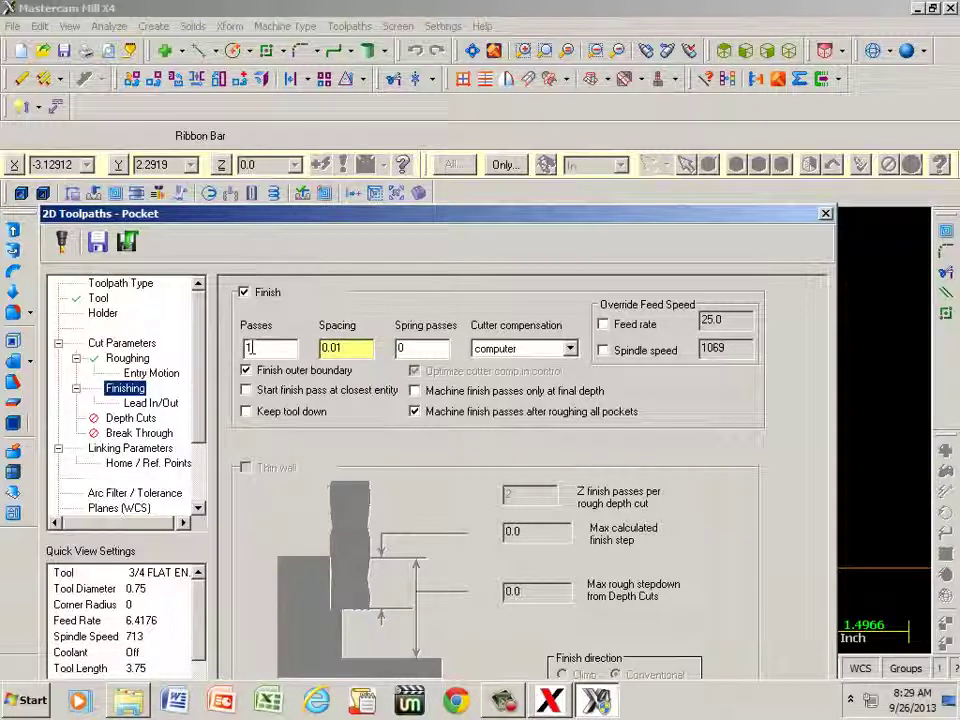
pyautogui.click(350, 348)
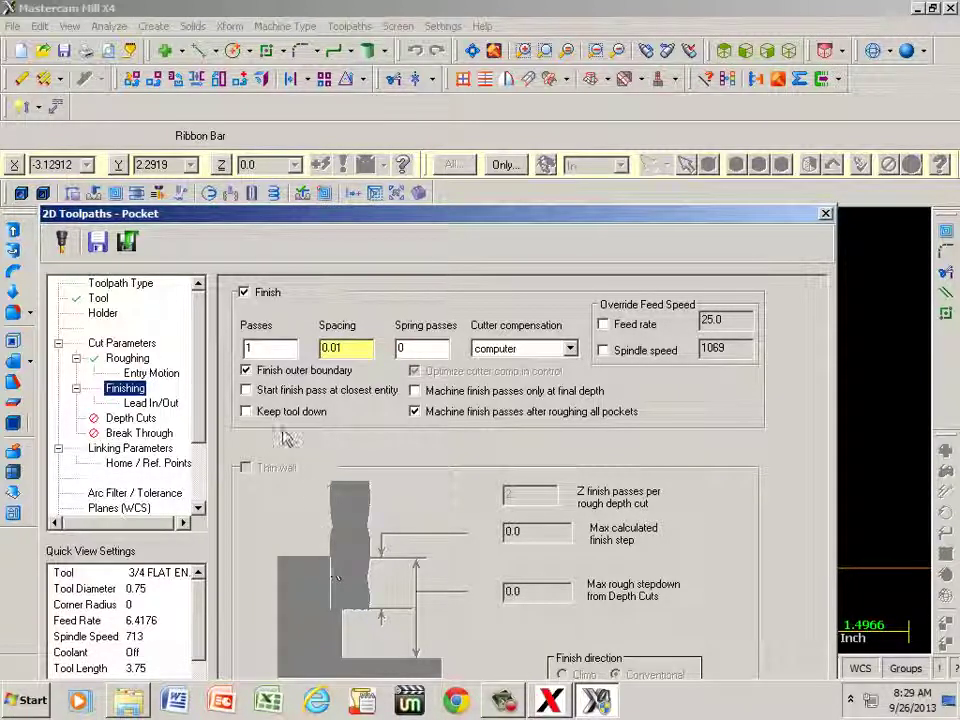
# Disable the lead in/out moves for the pocket's finishing passes.
pyautogui.doubleClick(327, 347)
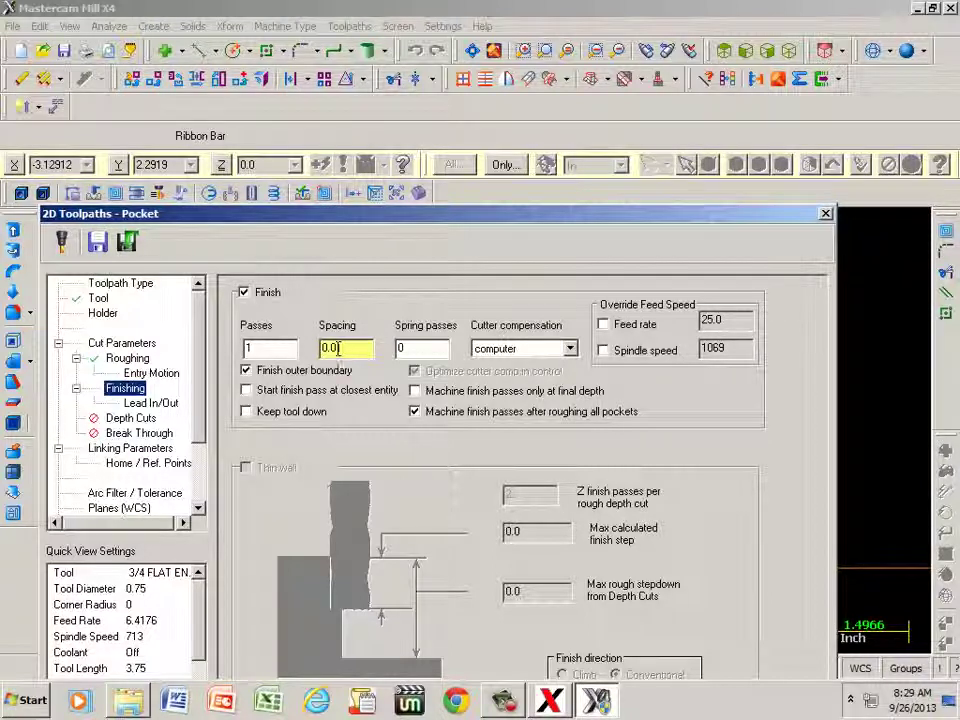
pyautogui.click(150, 402)
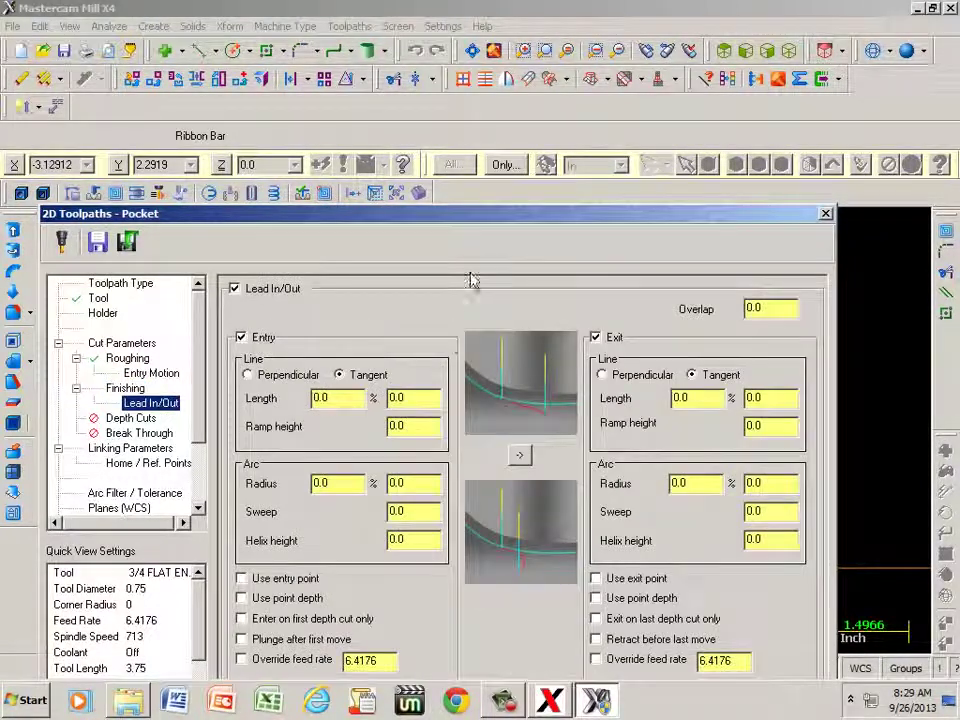
pyautogui.moveTo(484, 220); pyautogui.dragTo(480, 100)
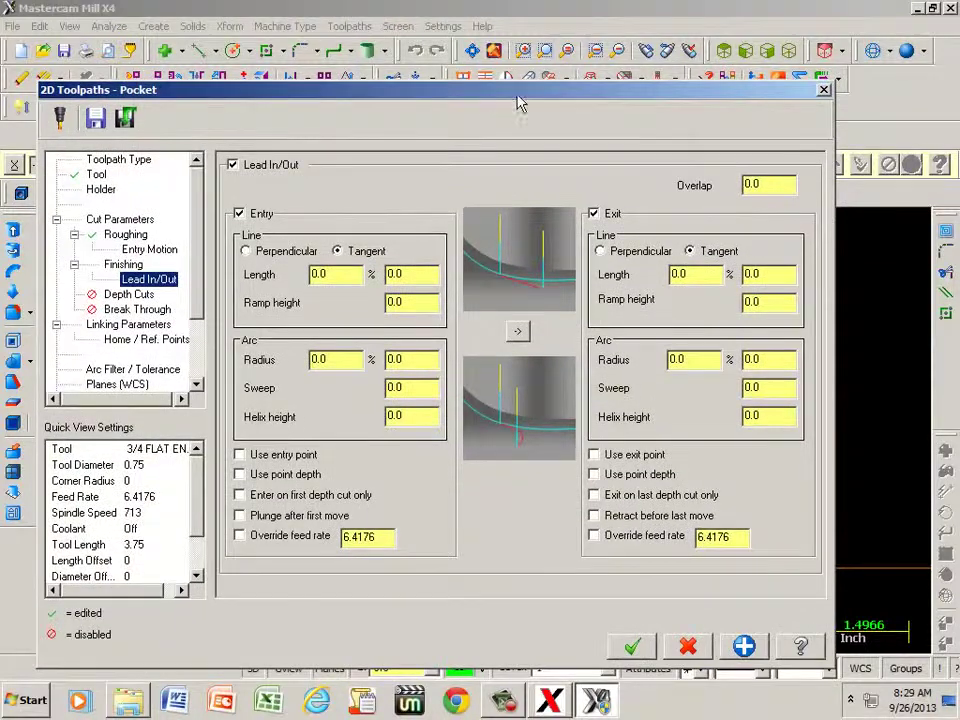
pyautogui.moveTo(549, 93); pyautogui.dragTo(355, 480)
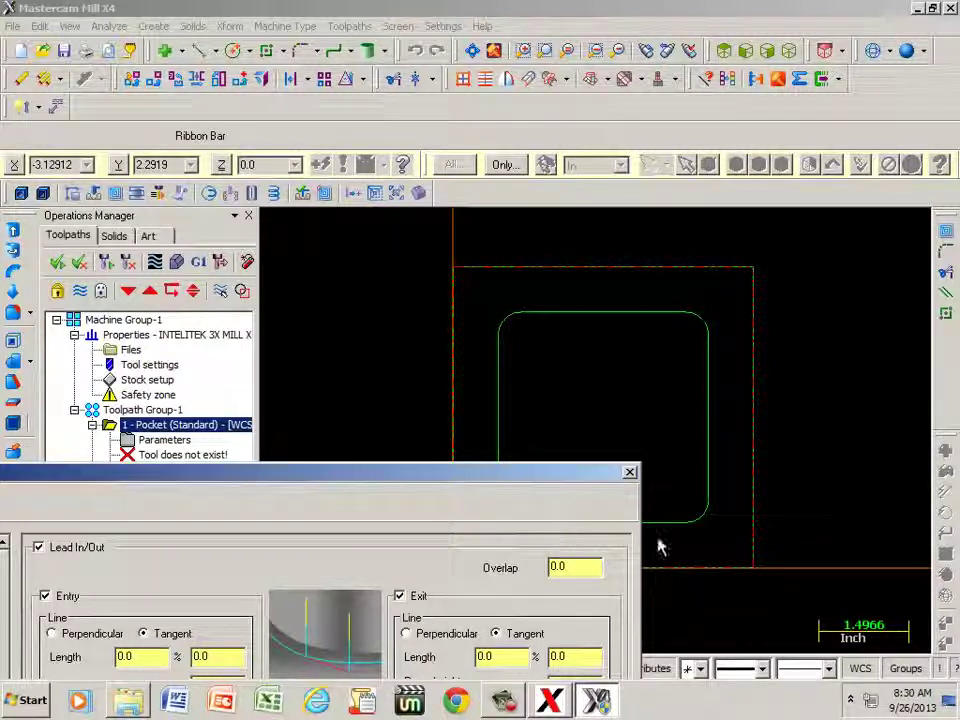
pyautogui.moveTo(572, 476); pyautogui.dragTo(596, 159)
pyautogui.moveTo(252, 160); pyautogui.dragTo(420, 127)
pyautogui.click(233, 196)
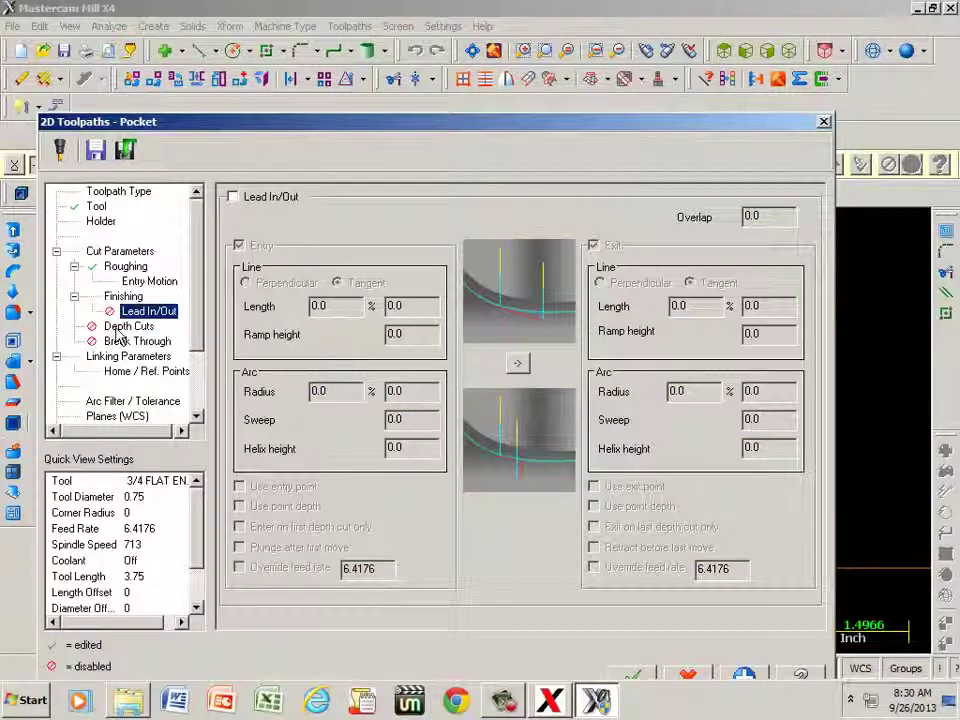
# Enable the pocket's depth cuts with a maximum rough step of .100 and set its absolute depth to -.75.
pyautogui.click(116, 331)
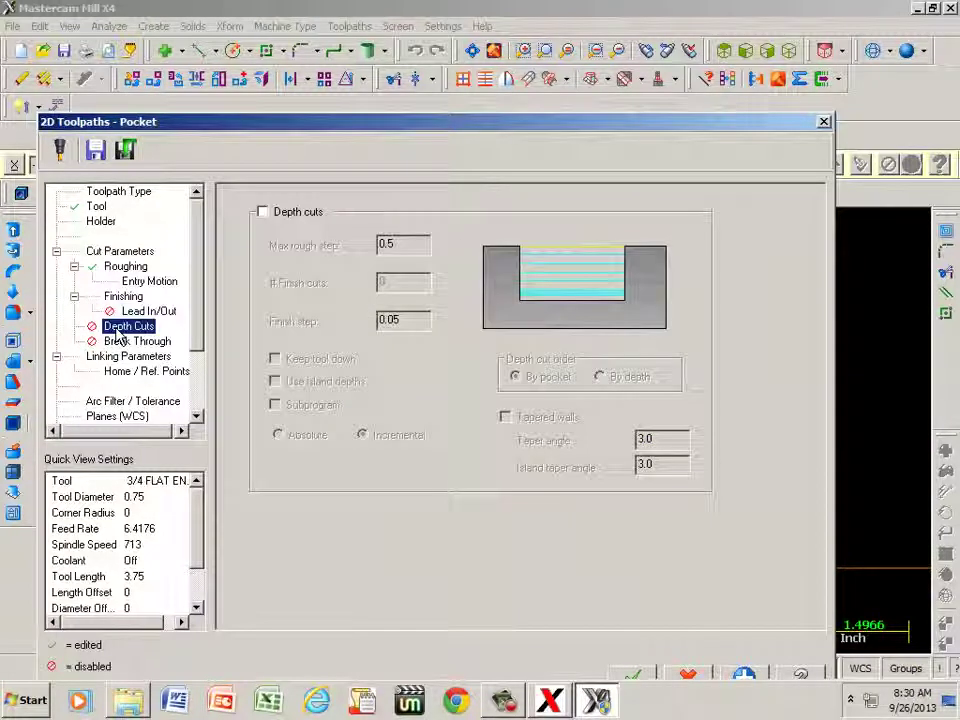
pyautogui.click(263, 212)
pyautogui.click(405, 243)
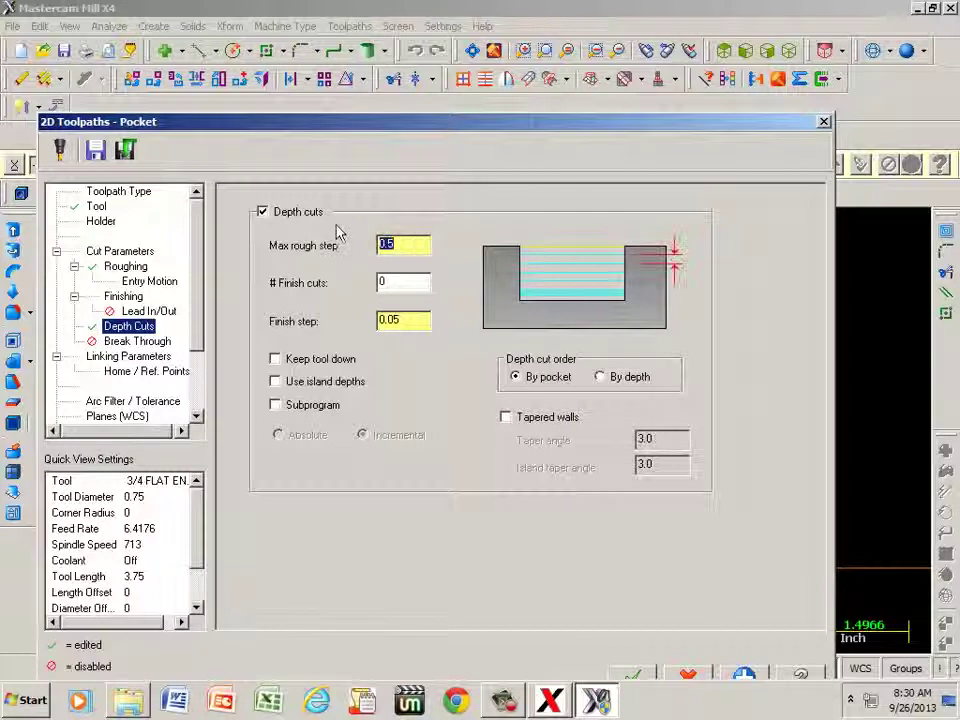
pyautogui.write('1')
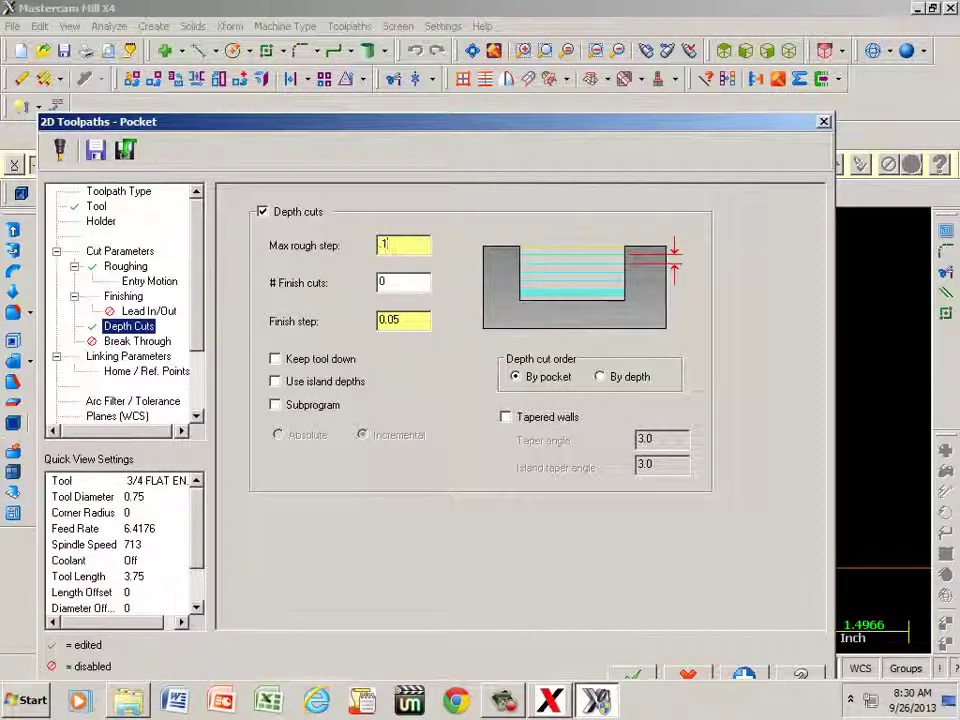
pyautogui.write('100')
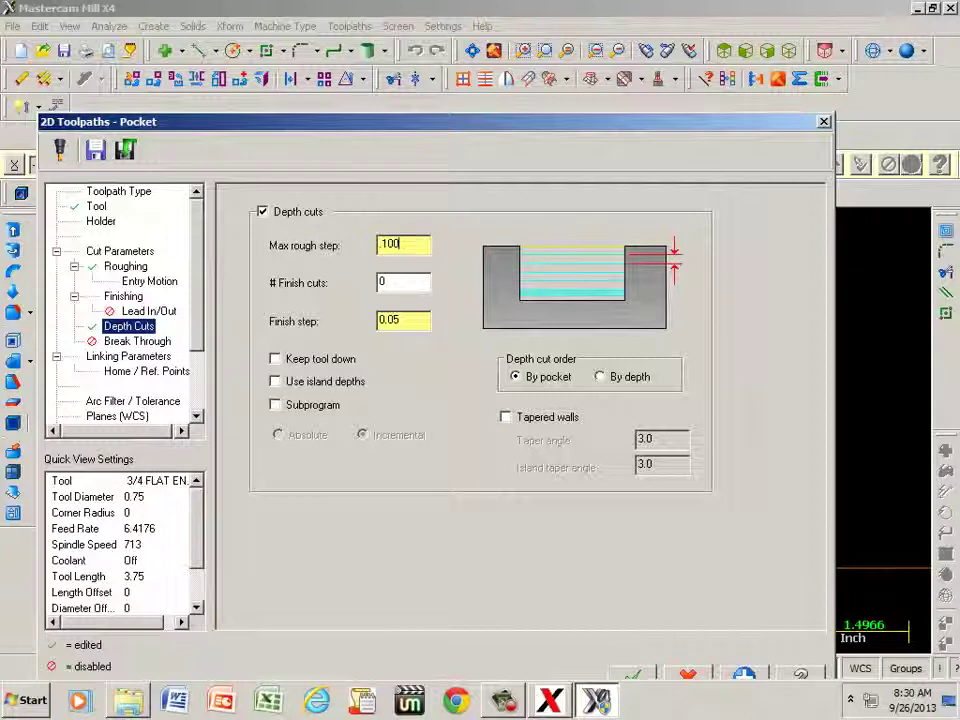
pyautogui.click(123, 358)
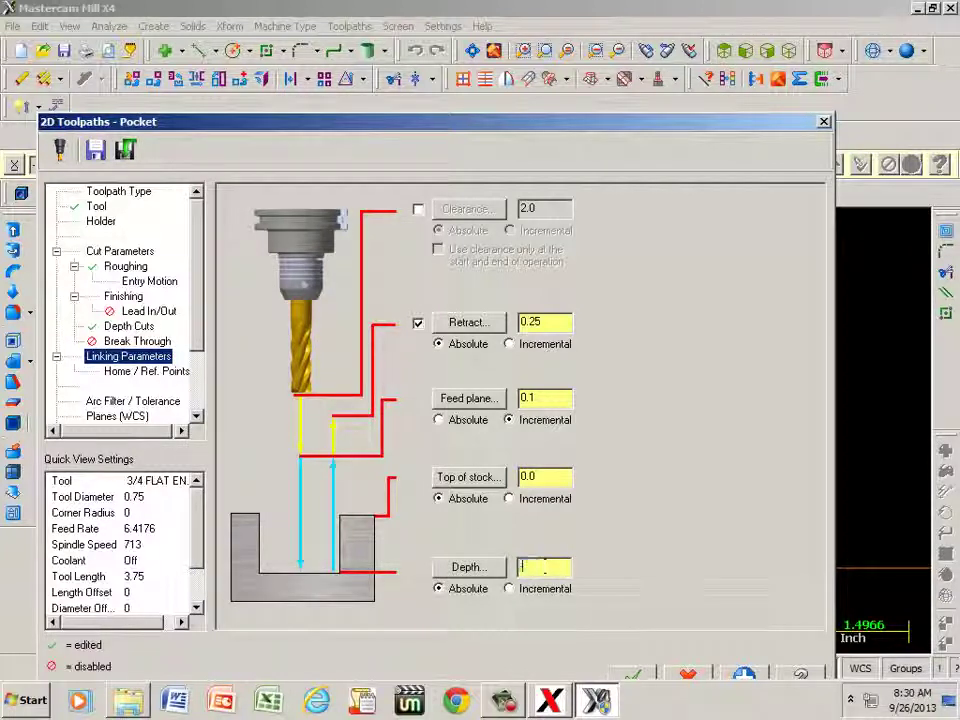
pyautogui.write('1')
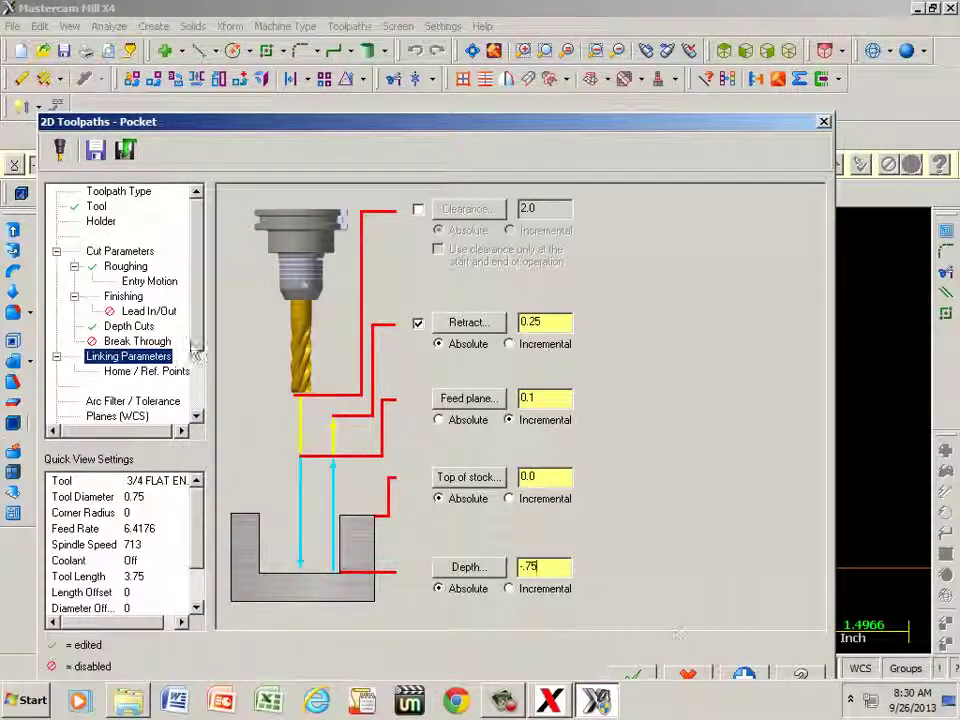
# Turn flood coolant on for the pocket operation and accept the parameters to generate the toolpath.
pyautogui.moveTo(199, 332); pyautogui.dragTo(197, 368)
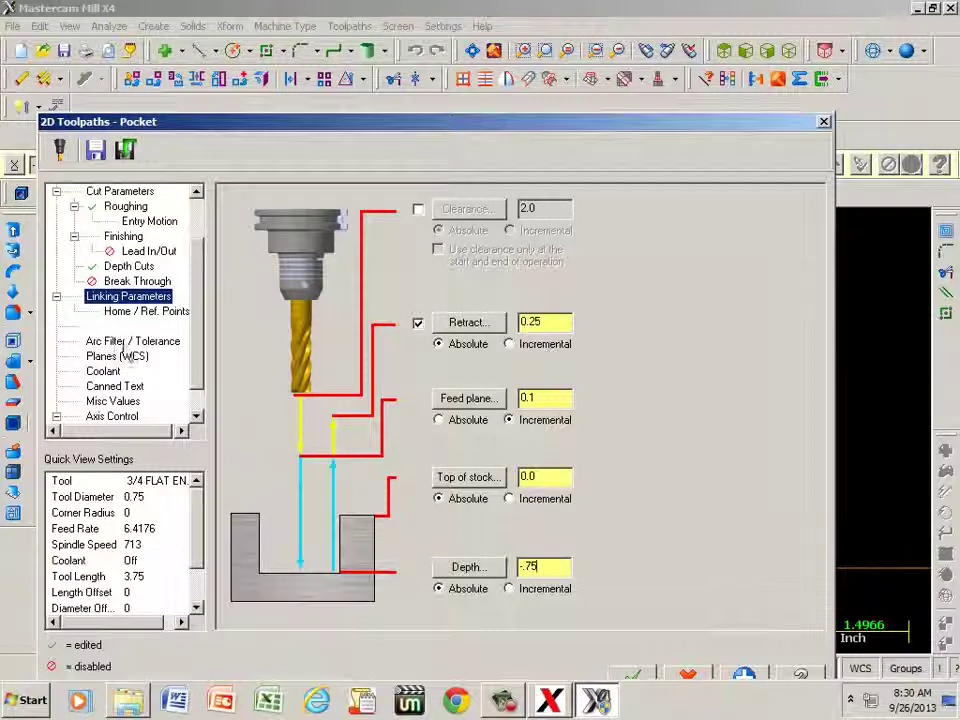
pyautogui.click(104, 372)
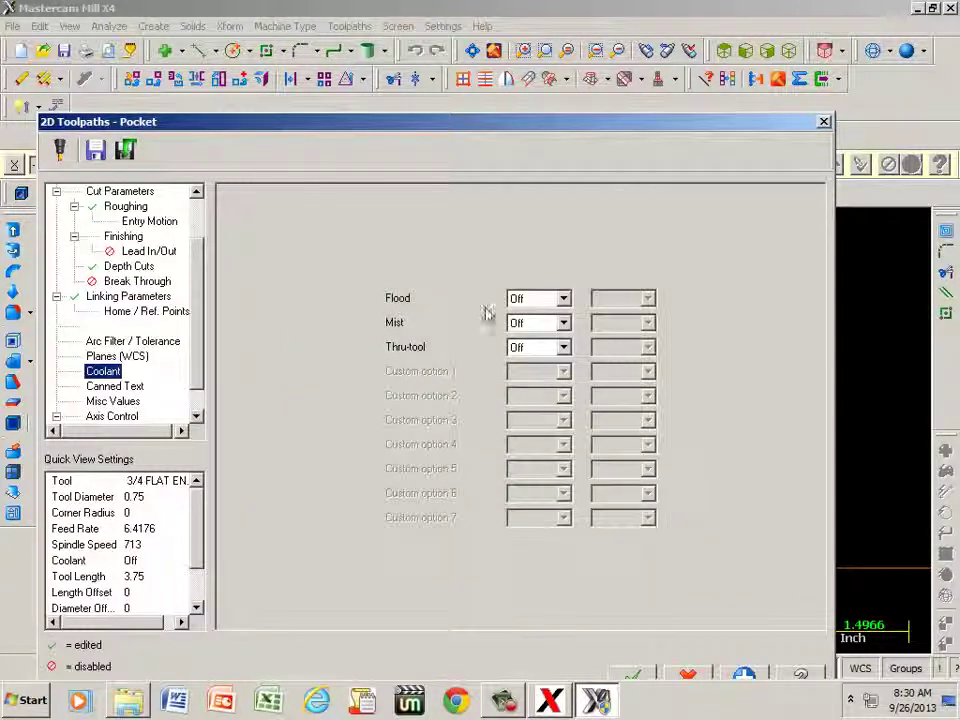
pyautogui.click(562, 299)
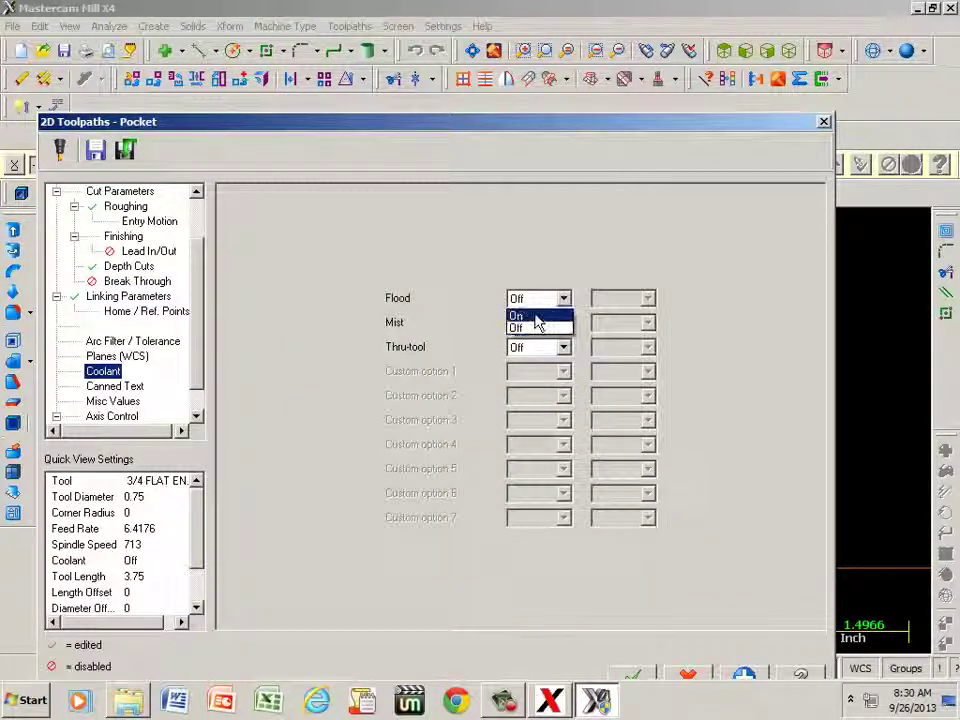
pyautogui.click(536, 316)
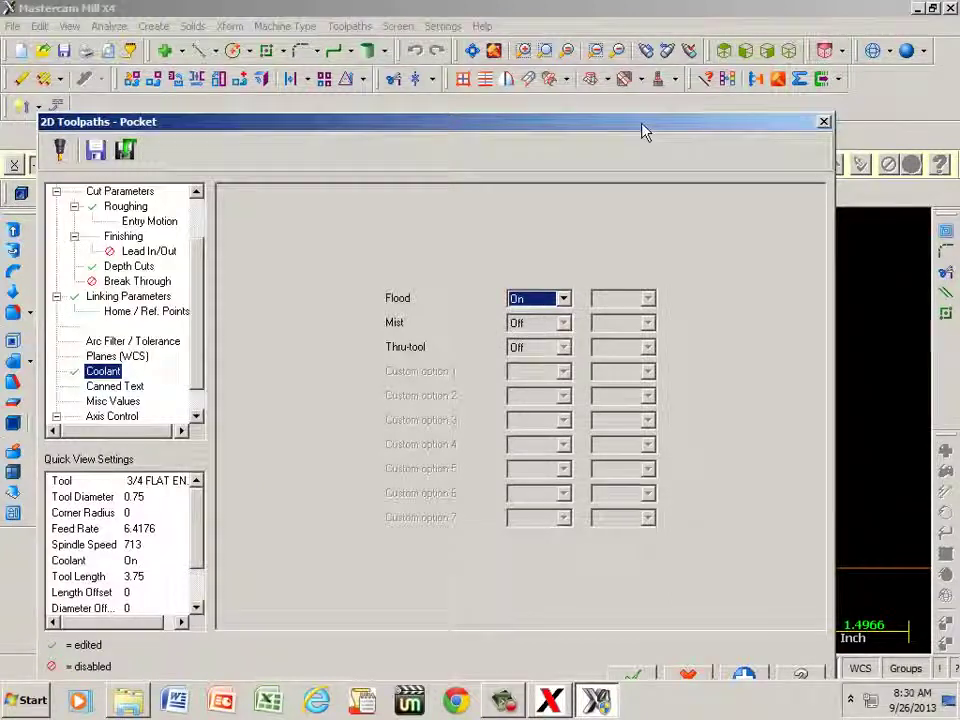
pyautogui.moveTo(645, 133); pyautogui.dragTo(637, 31)
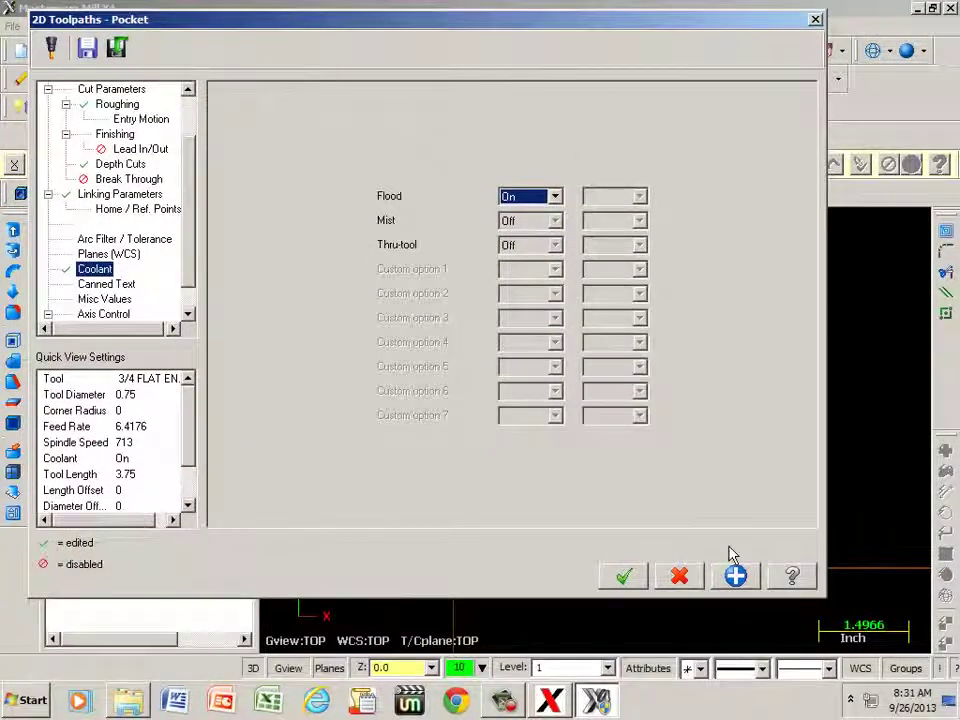
pyautogui.click(623, 576)
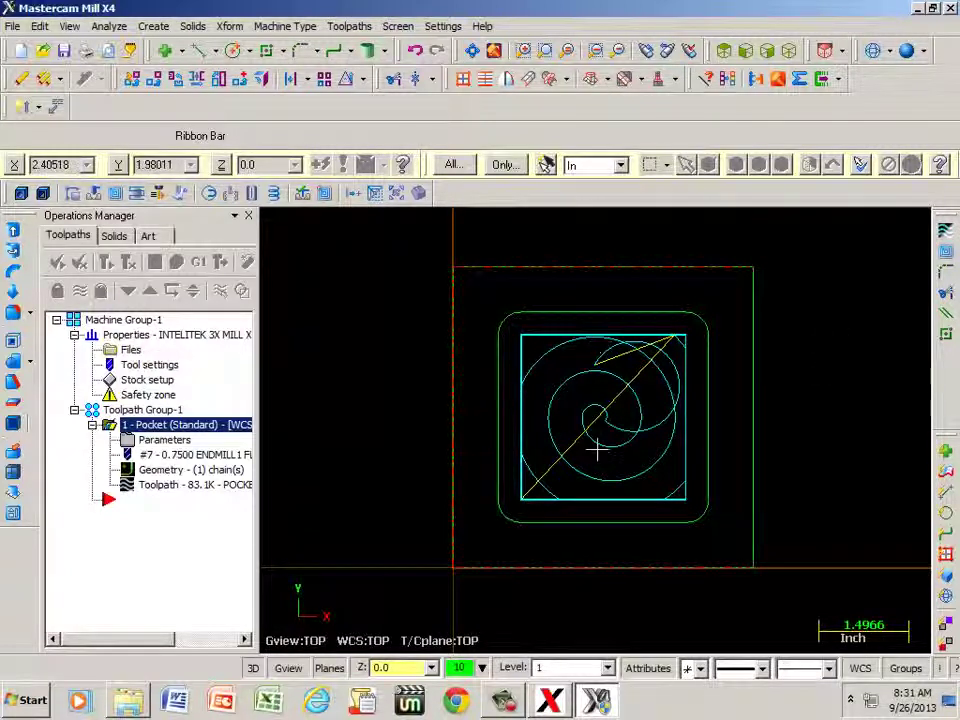
# Hide the pocket's toolpath lines and show the whole part in an isometric view.
pyautogui.hotkey('alt', 't')
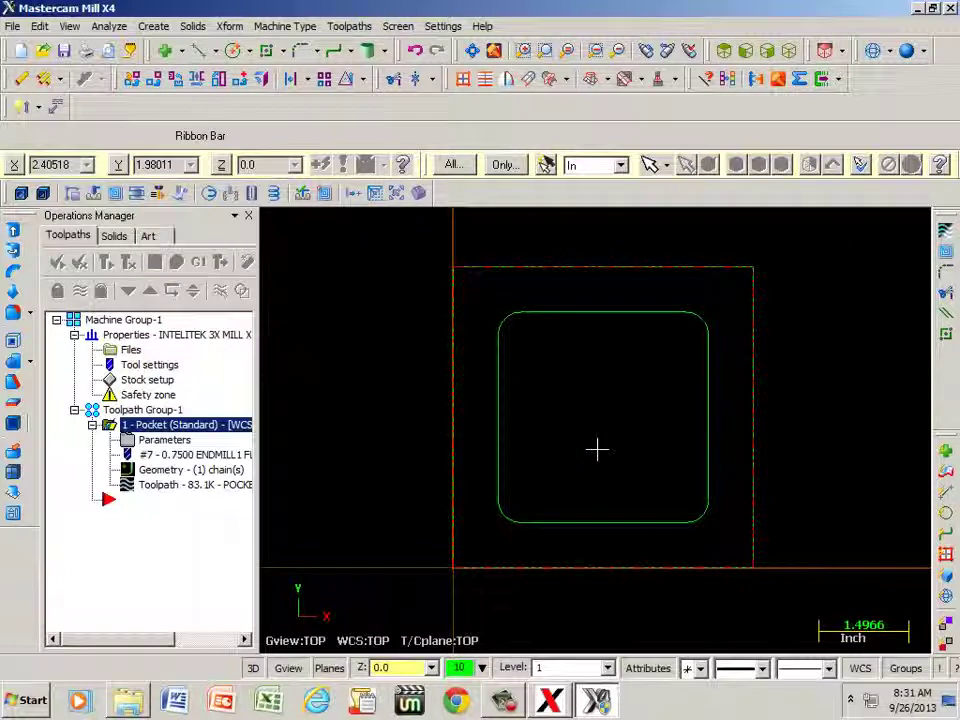
pyautogui.click(788, 50)
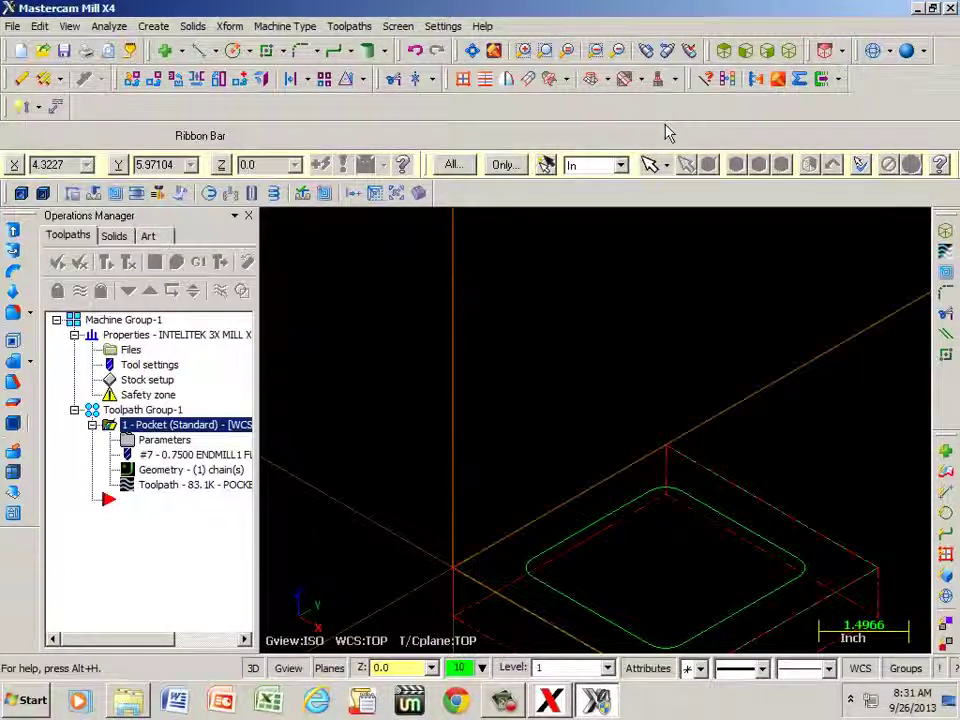
pyautogui.hotkey('alt', 'F1')
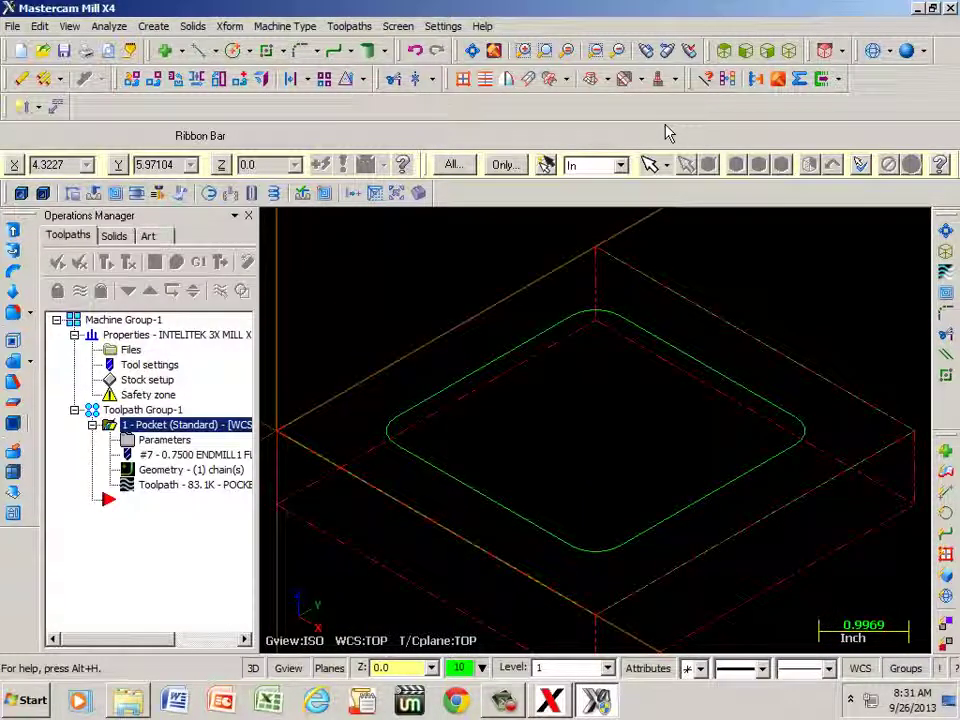
pyautogui.hotkey('alt', 'F2')
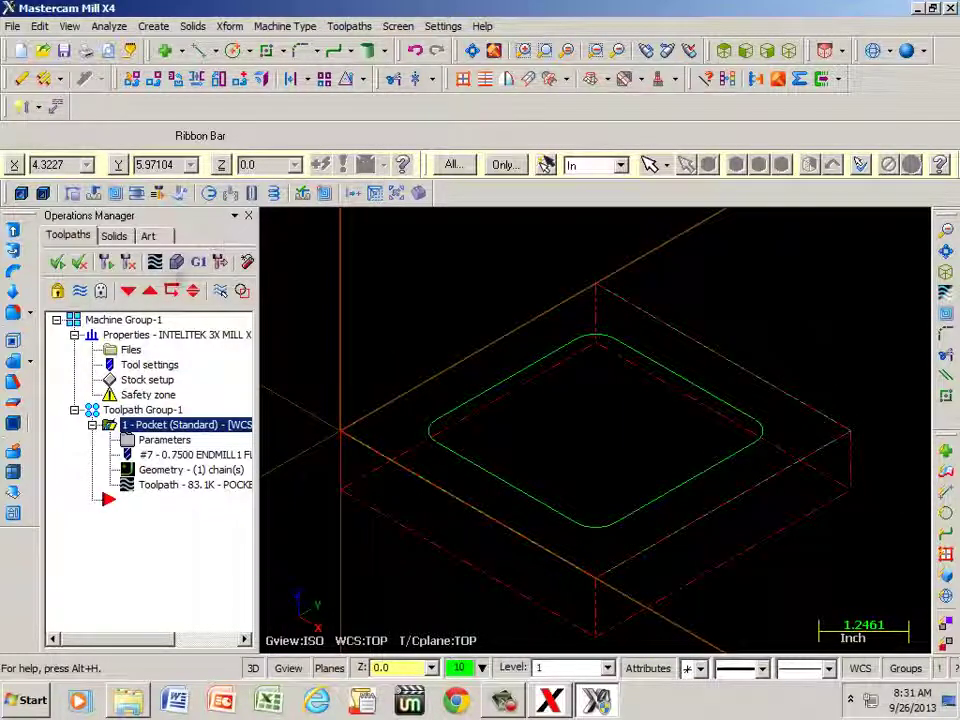
# Run the solid verification of the pocket toolpath and examine the machined pocket's walls and corners from another angle.
pyautogui.click(178, 263)
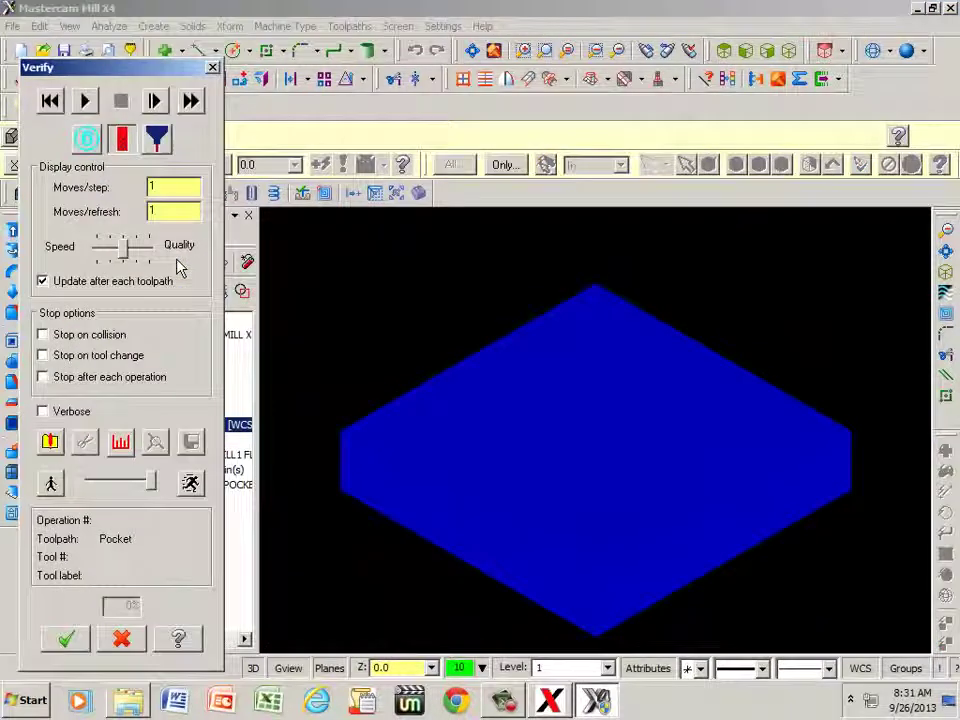
pyautogui.click(85, 102)
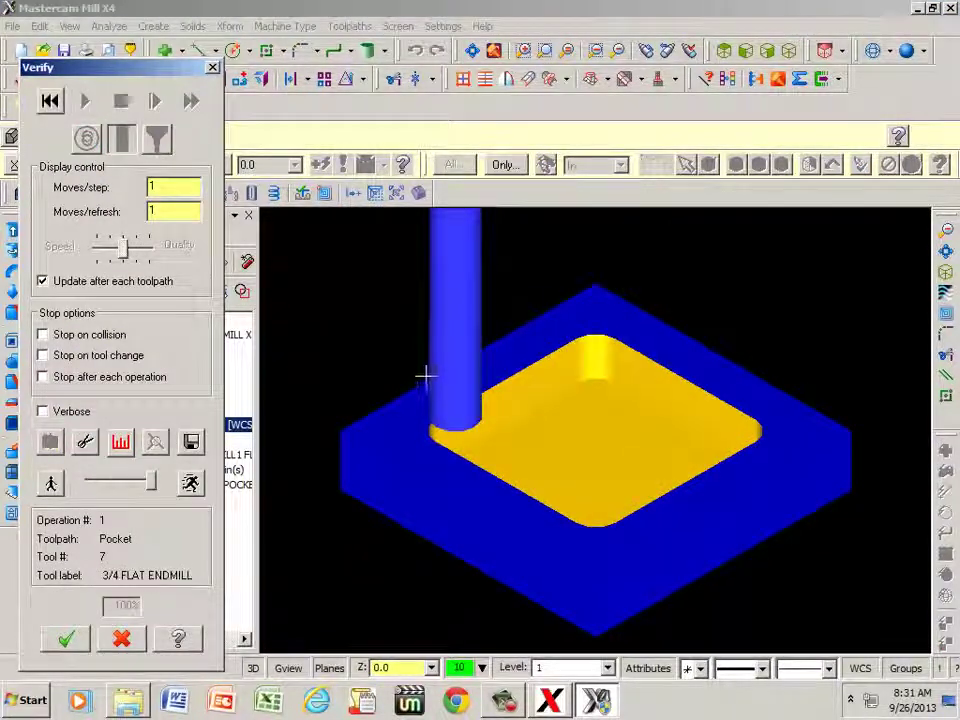
pyautogui.rightClick(363, 298)
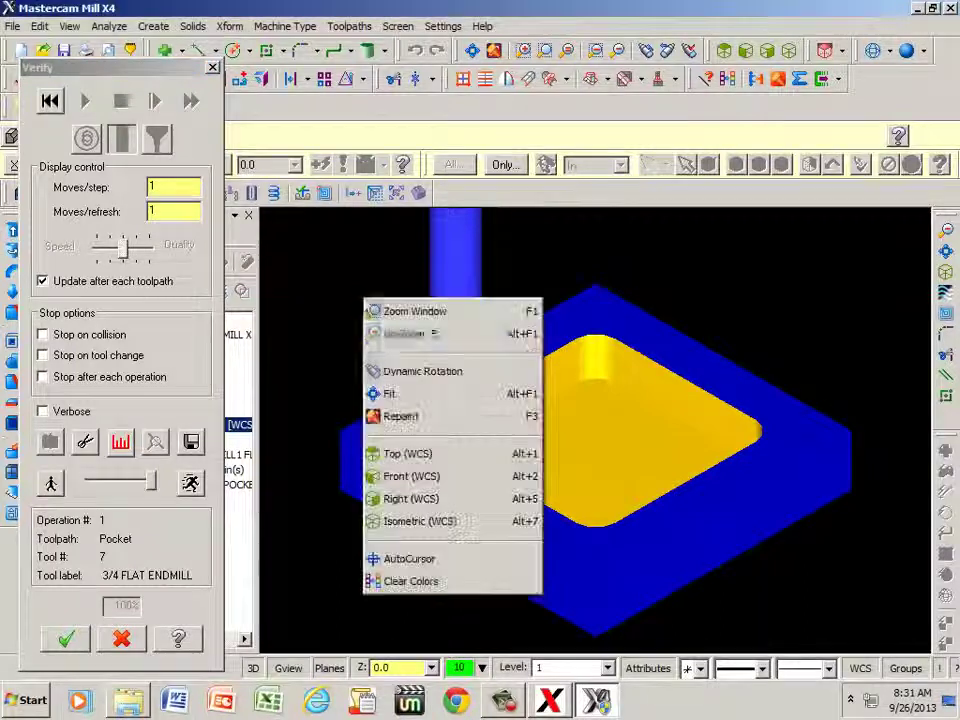
pyautogui.click(393, 373)
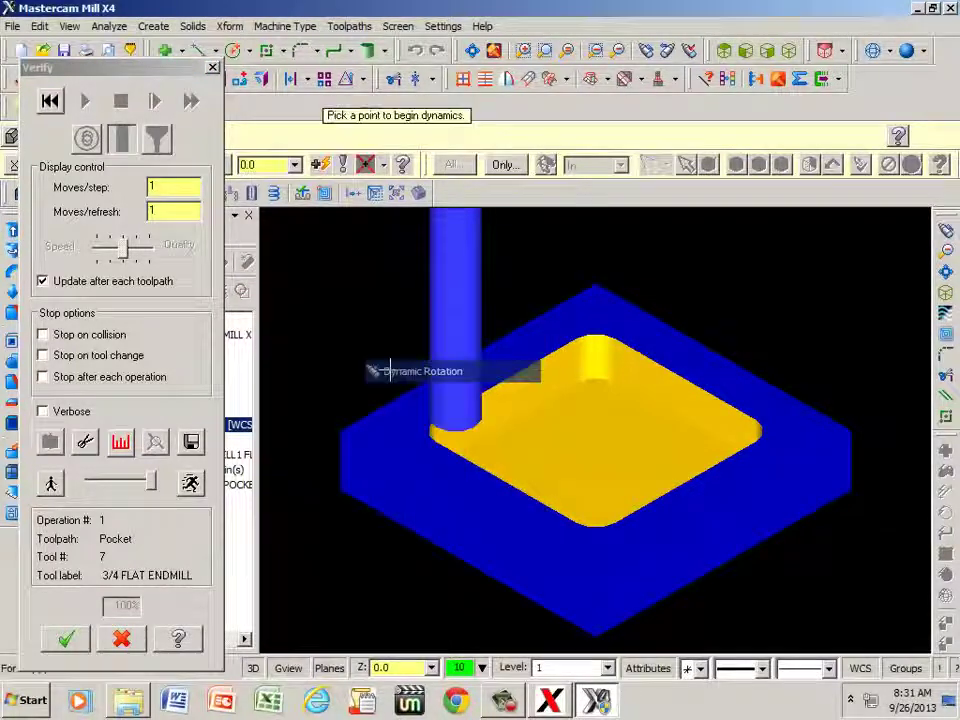
pyautogui.click(414, 480)
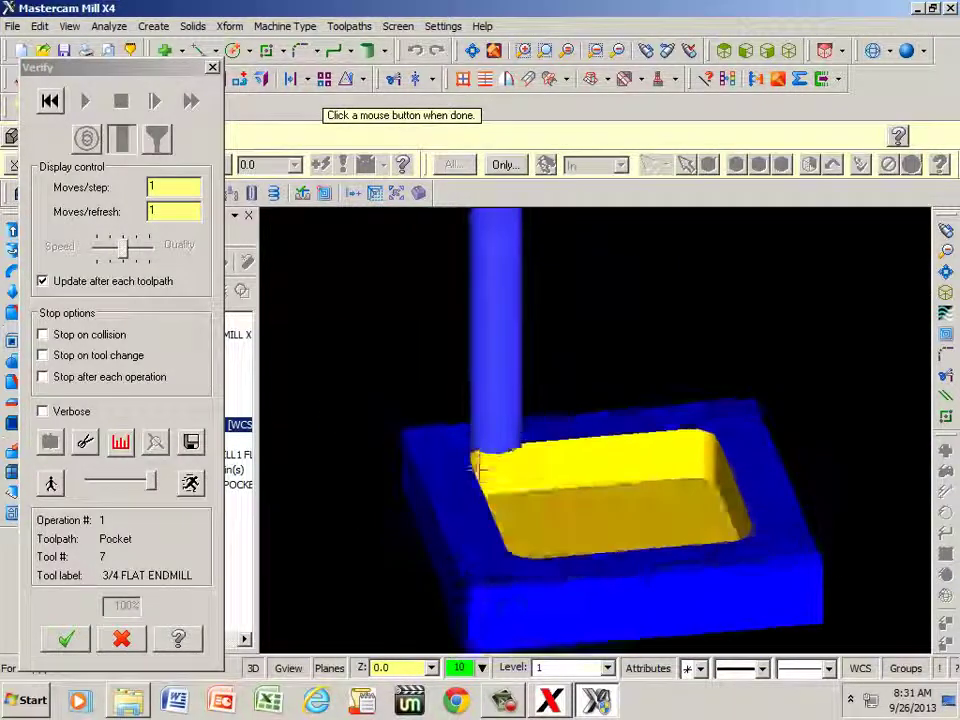
pyautogui.click(470, 490)
pyautogui.scroll(5, 648, 440)
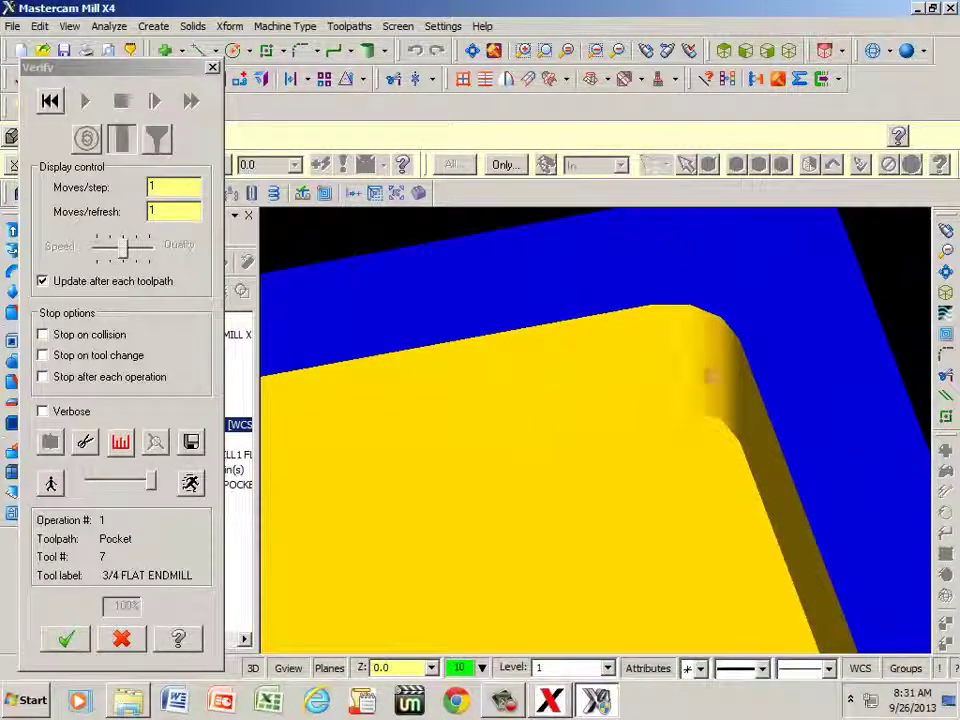
pyautogui.scroll(-6, 694, 389)
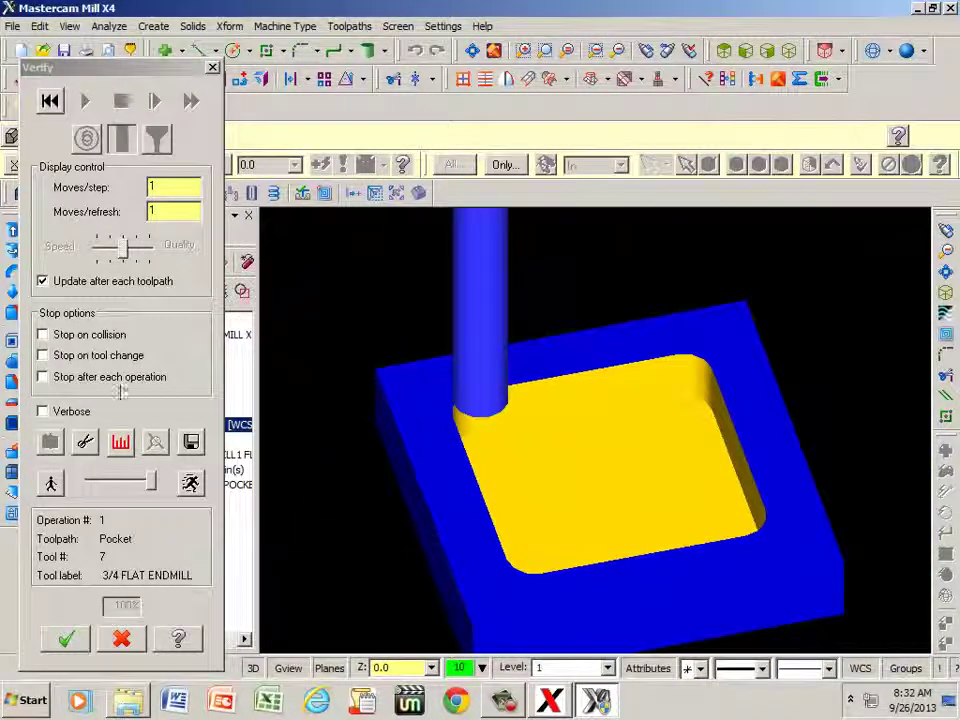
pyautogui.click(66, 640)
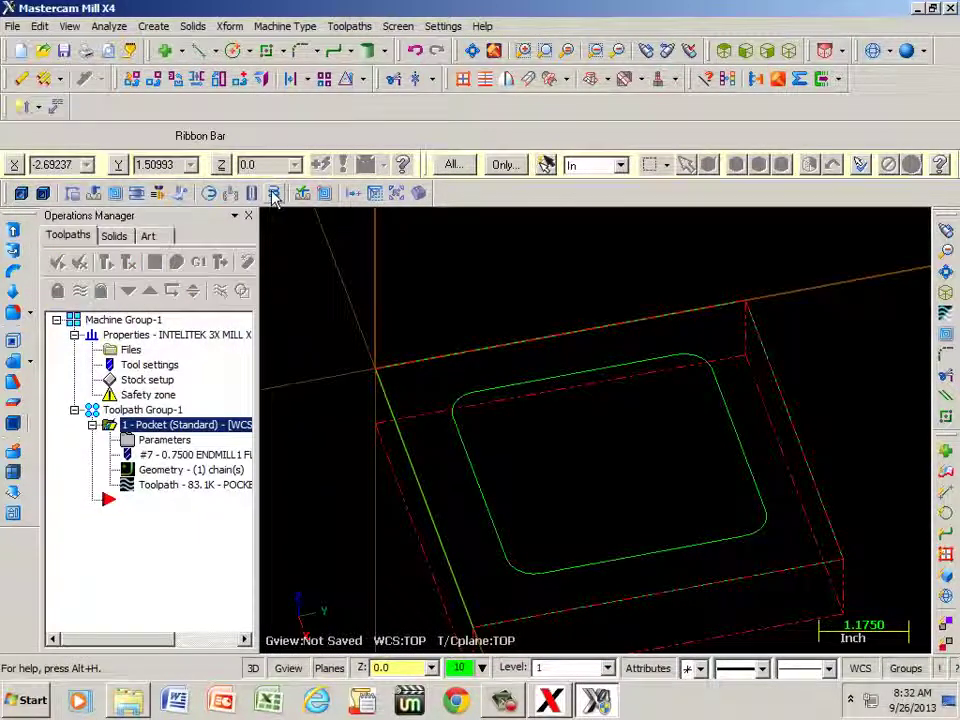
# Post-process the pocket operation to an NC file saved as POCKET.NC in C:\MCAMX\MILL\NC.
pyautogui.click(789, 50)
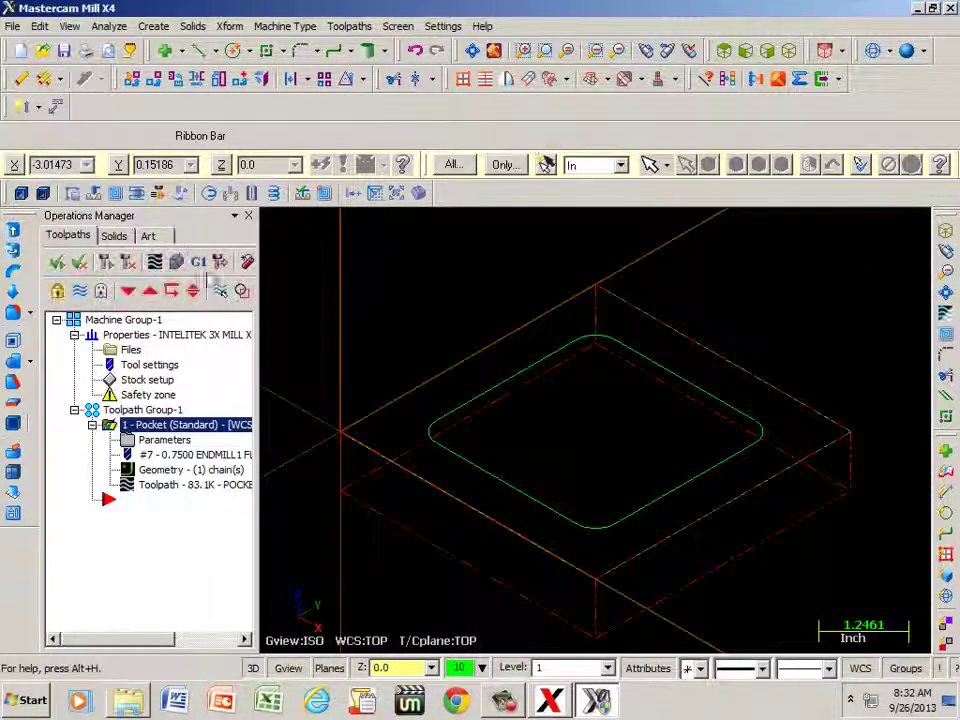
pyautogui.click(199, 264)
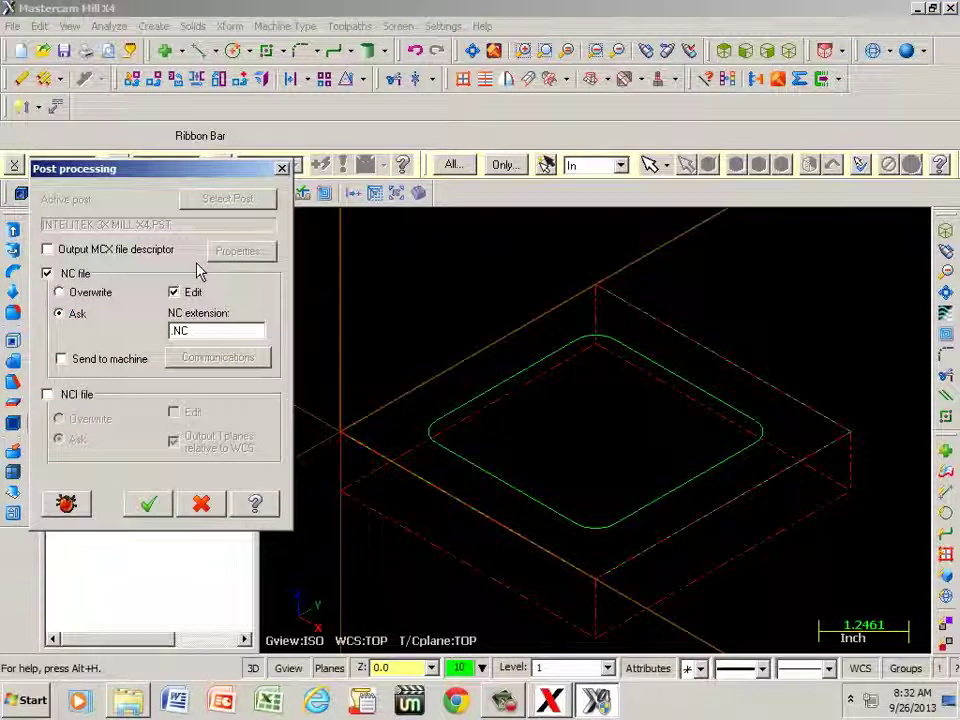
pyautogui.click(148, 503)
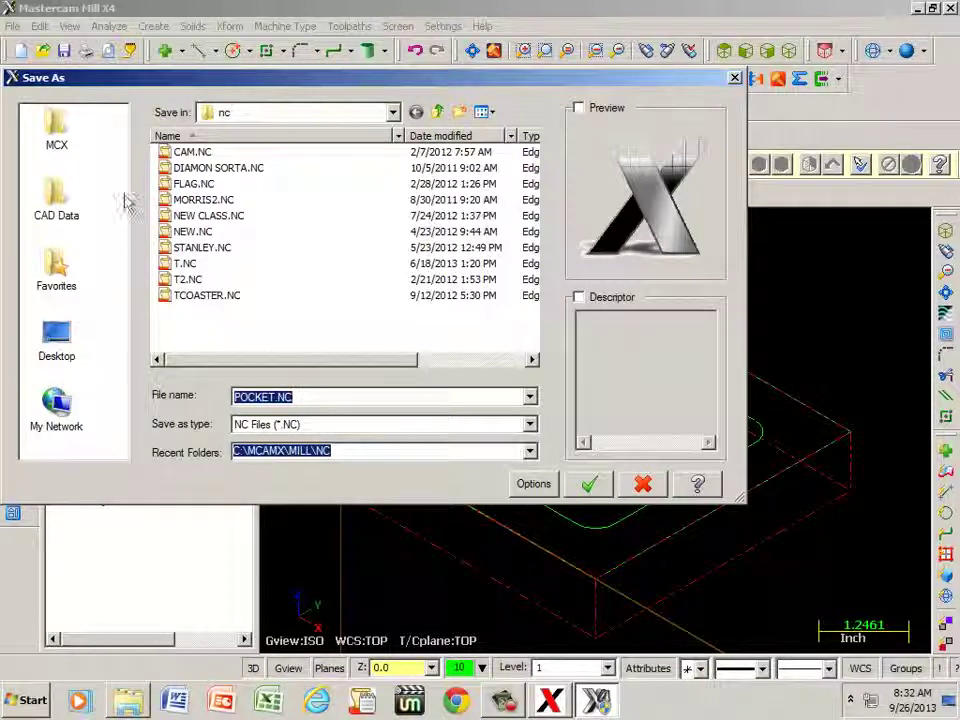
pyautogui.click(394, 113)
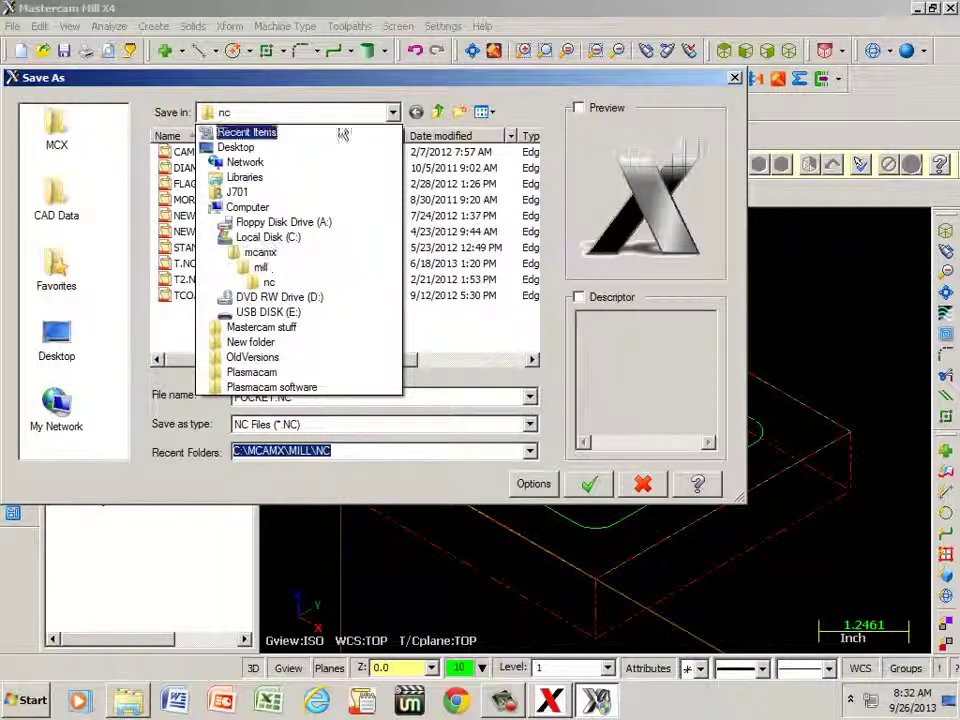
pyautogui.click(392, 113)
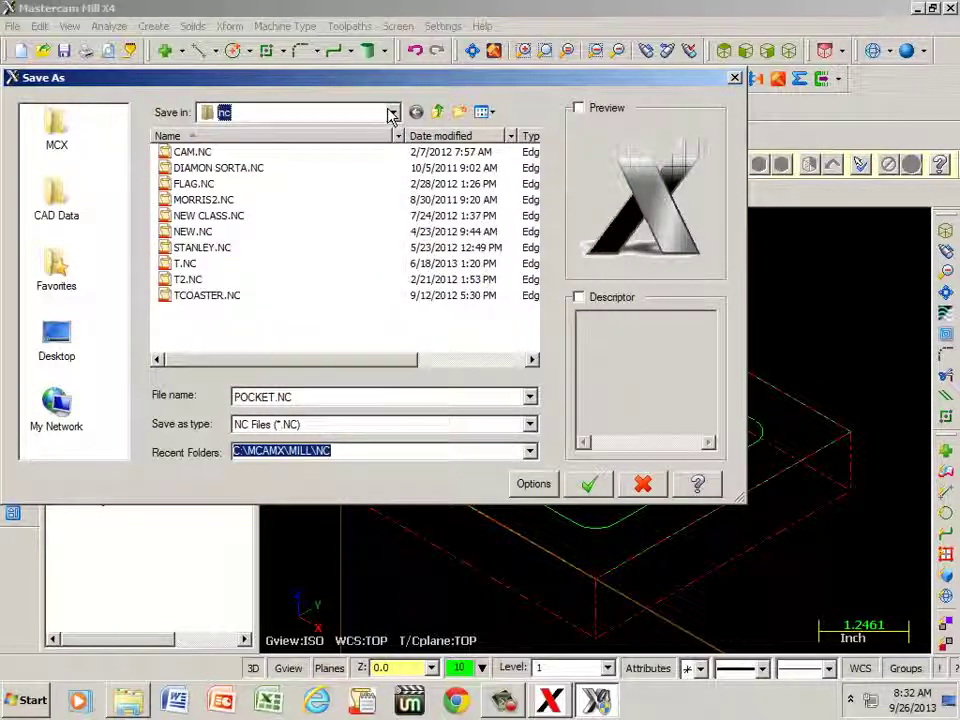
pyautogui.click(392, 113)
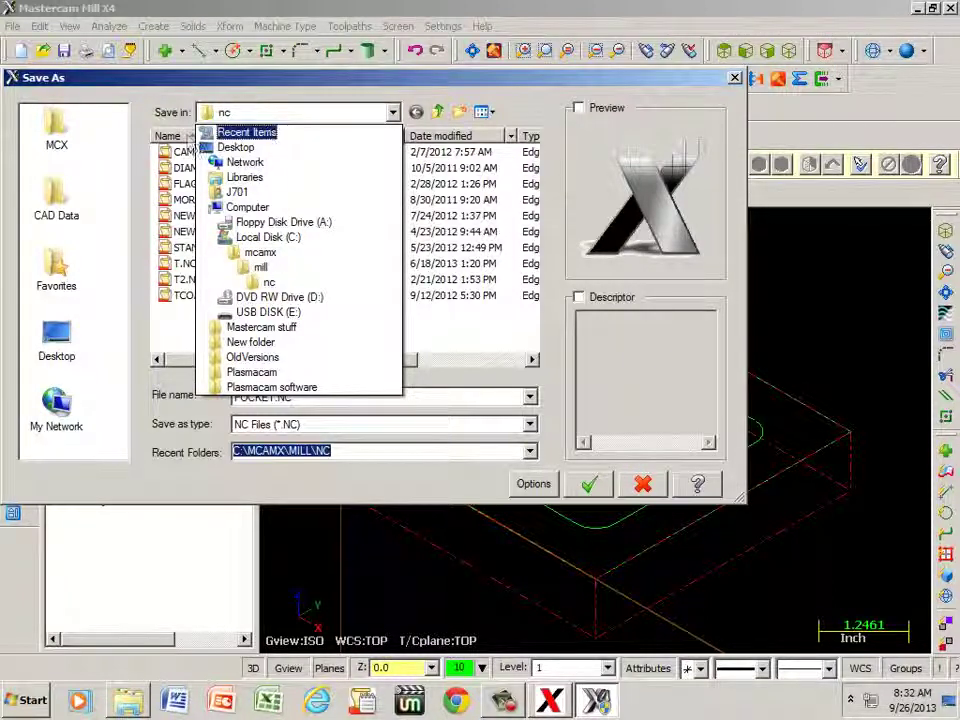
pyautogui.click(243, 117)
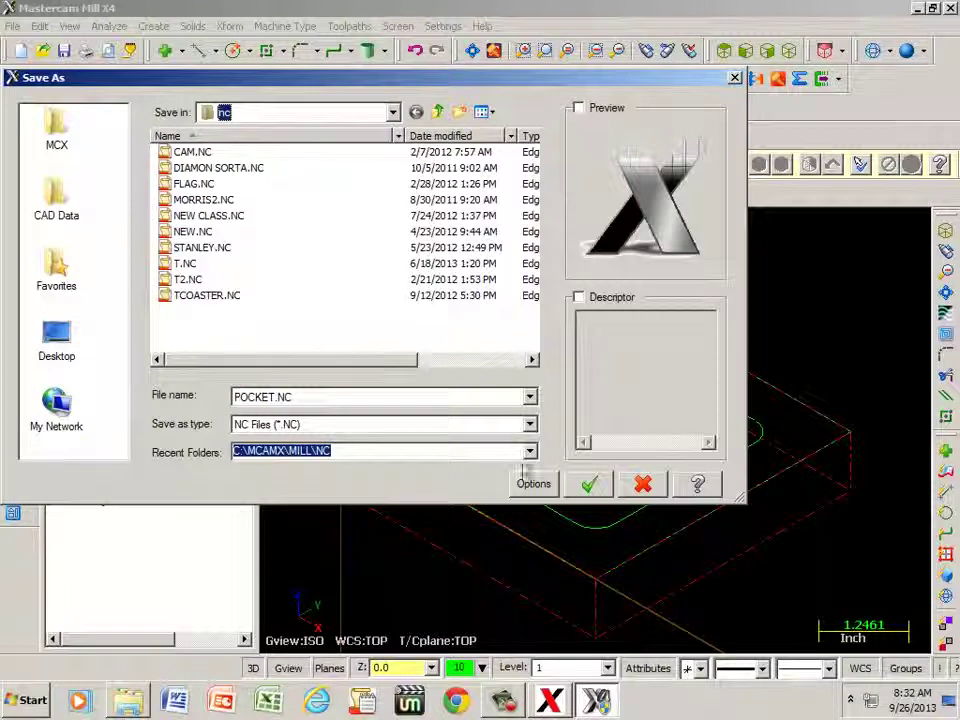
pyautogui.click(587, 486)
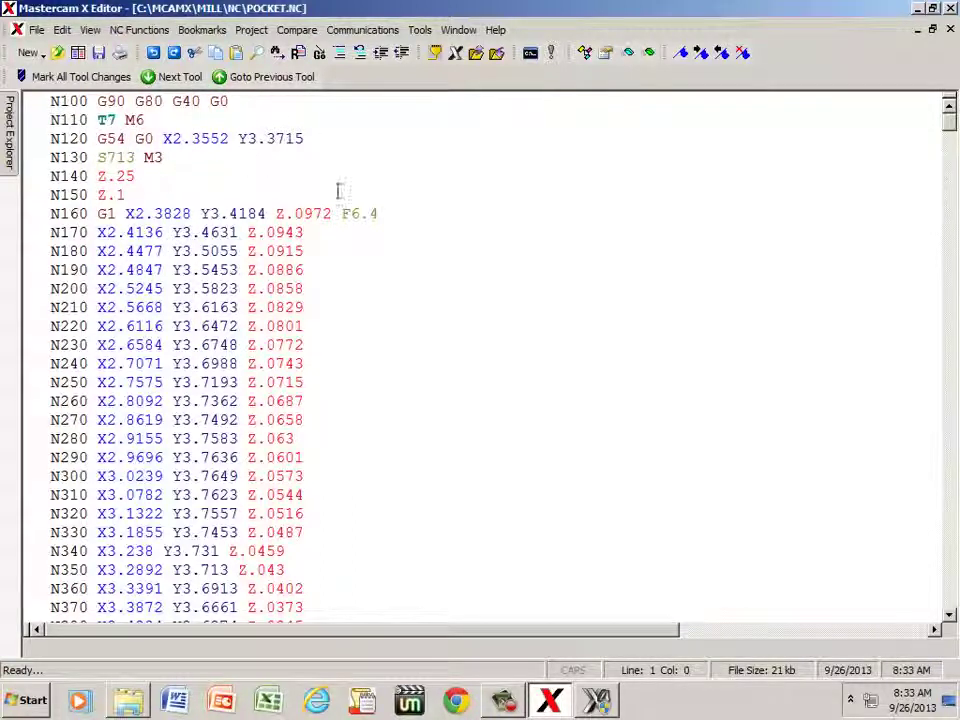
# Review the POCKET.NC code through to its last line and minimize the Mastercam X Editor.
pyautogui.moveTo(949, 118); pyautogui.dragTo(950, 612)
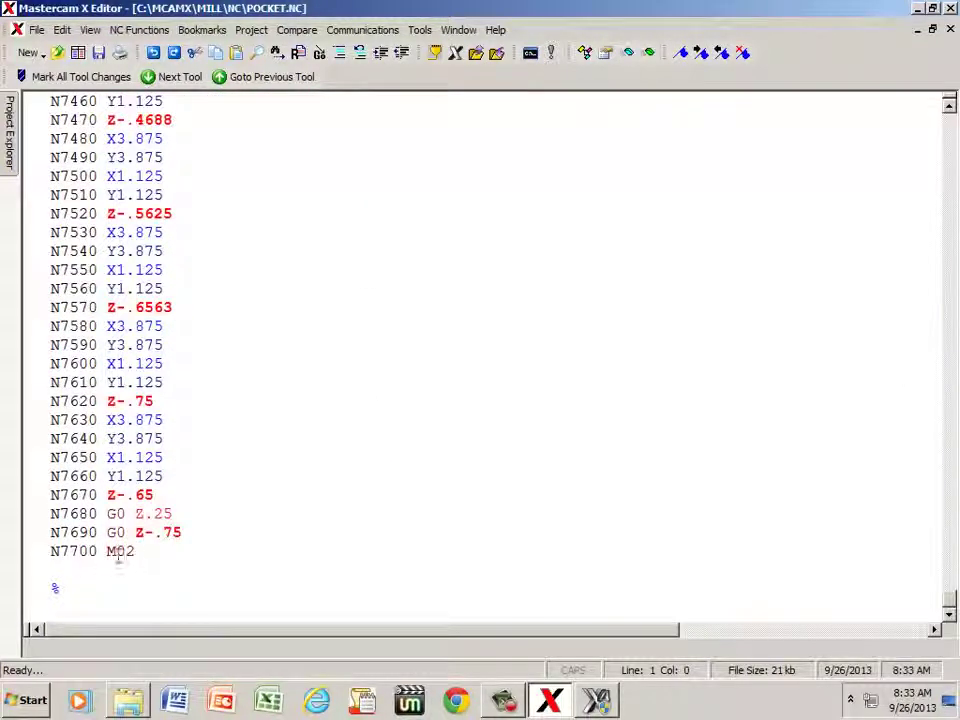
pyautogui.click(918, 8)
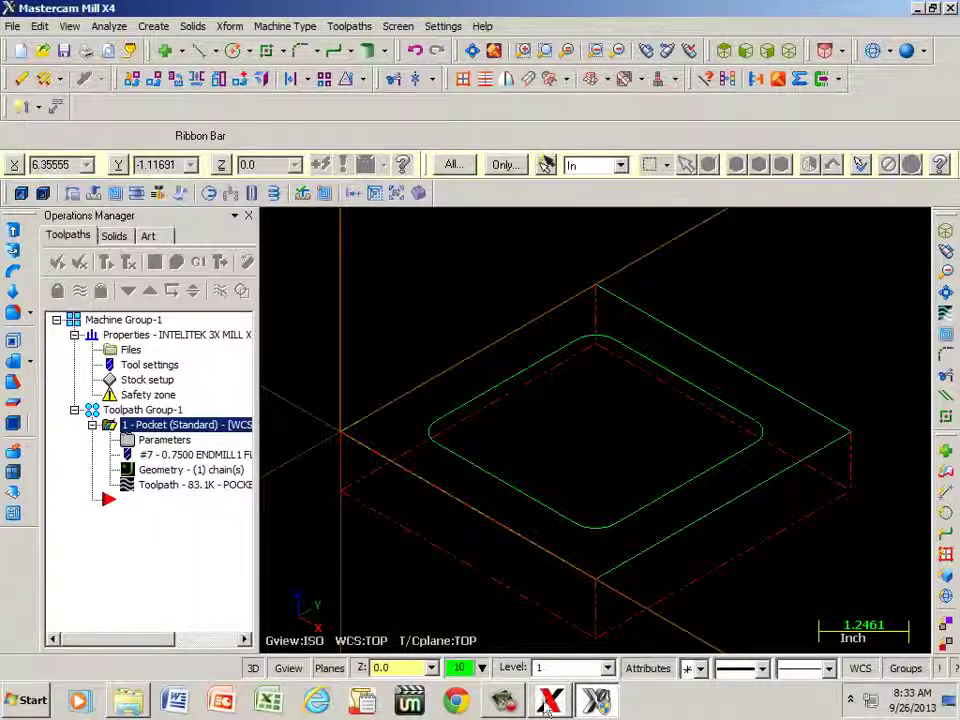
pyautogui.click(513, 708)
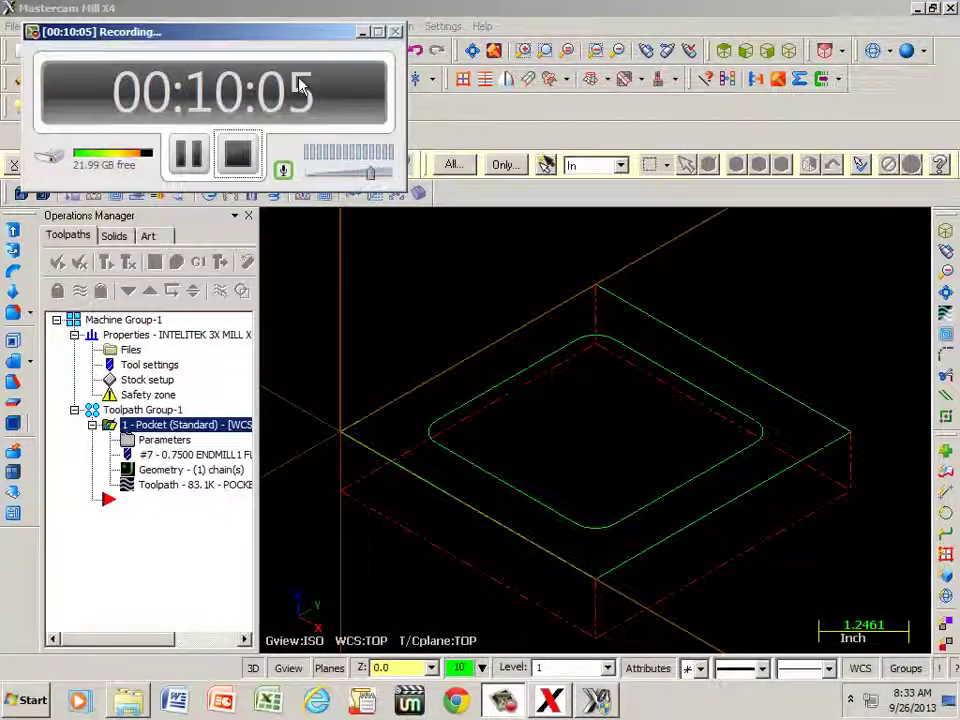